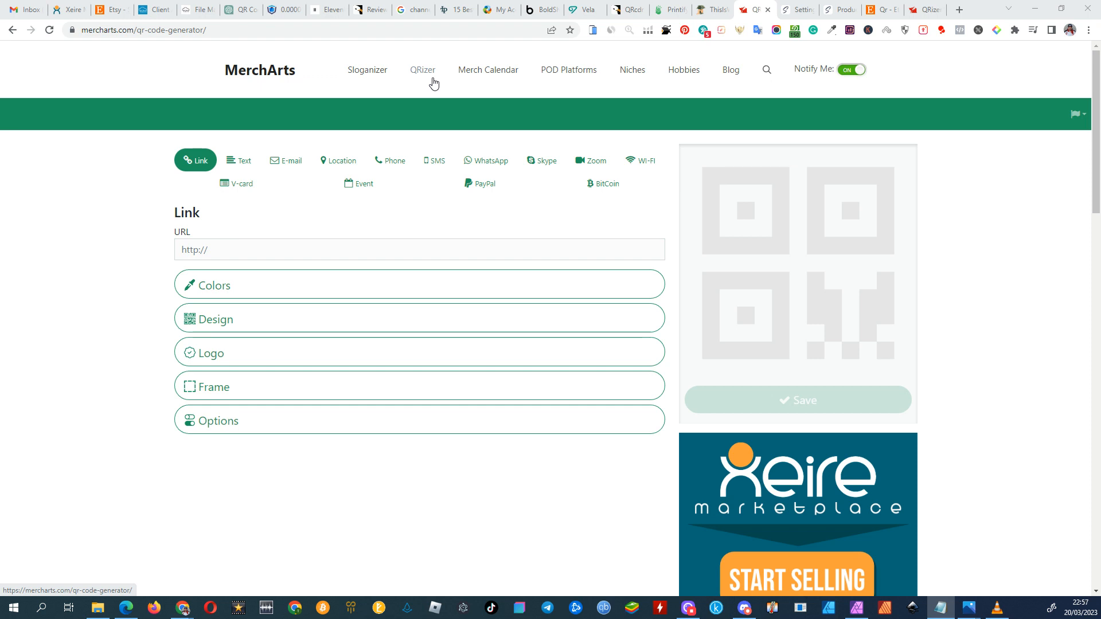
Examine the In-Box Custom Offers design in the ShineOn store settings alongside the Xeire thank-you card image with coupon code TNX10
{"action": "left_click", "coordinate": [798, 9]}
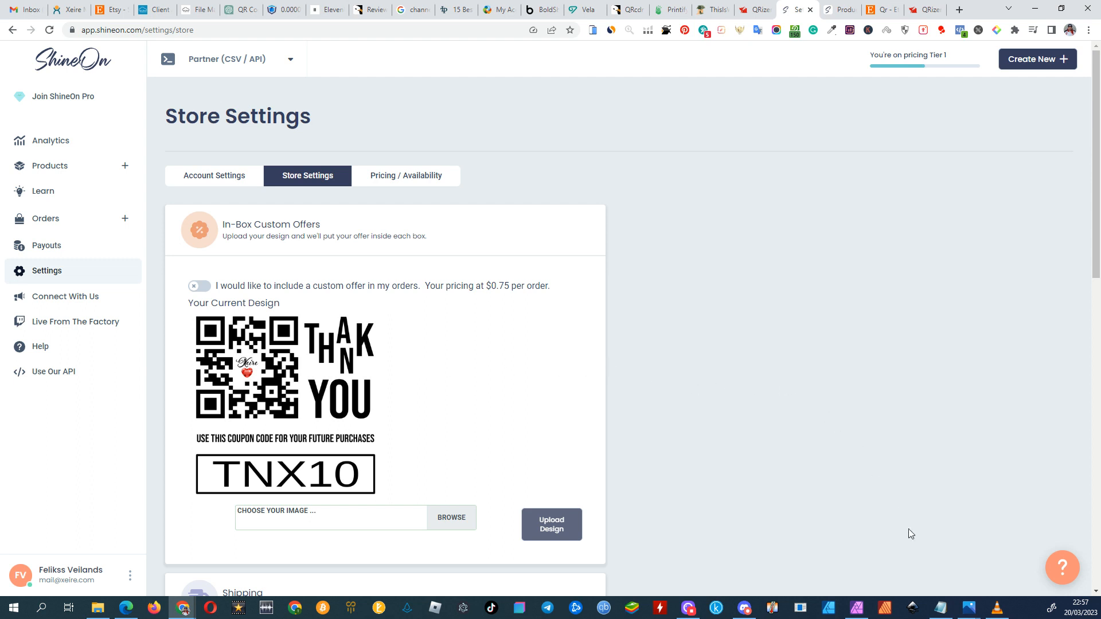
{"action": "mouse_move", "coordinate": [969, 608]}
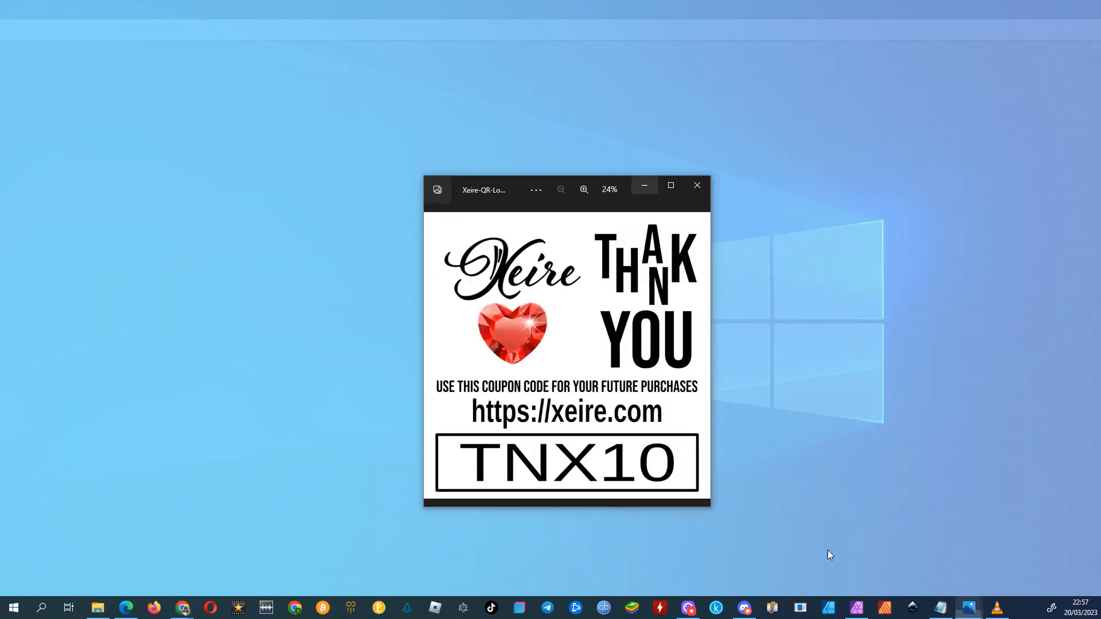
{"action": "left_click", "coordinate": [827, 549]}
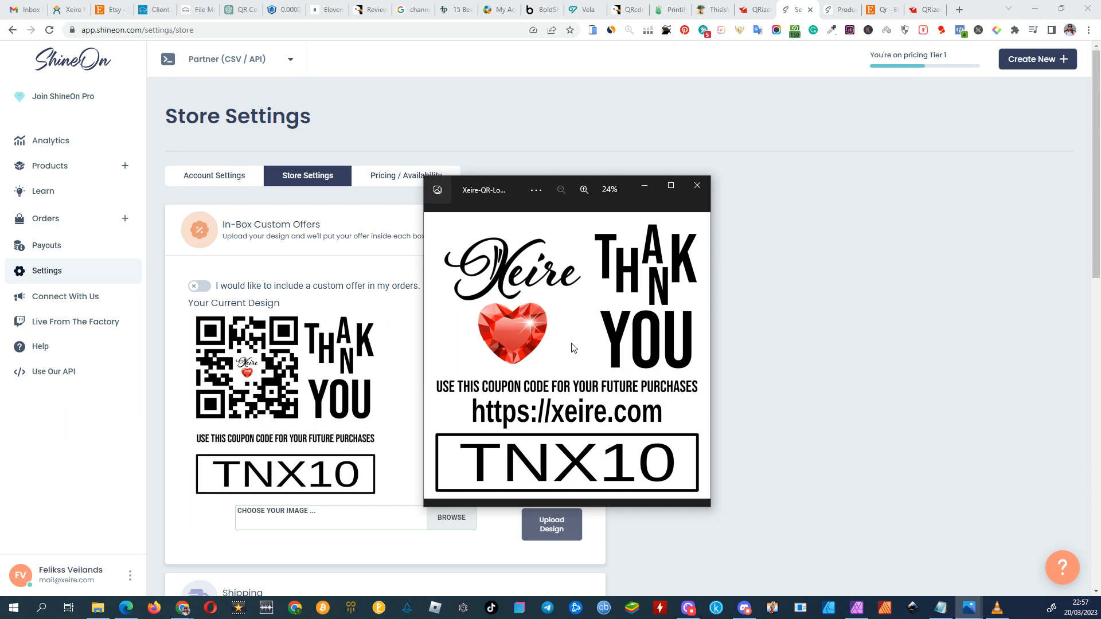
{"action": "left_click", "coordinate": [648, 186]}
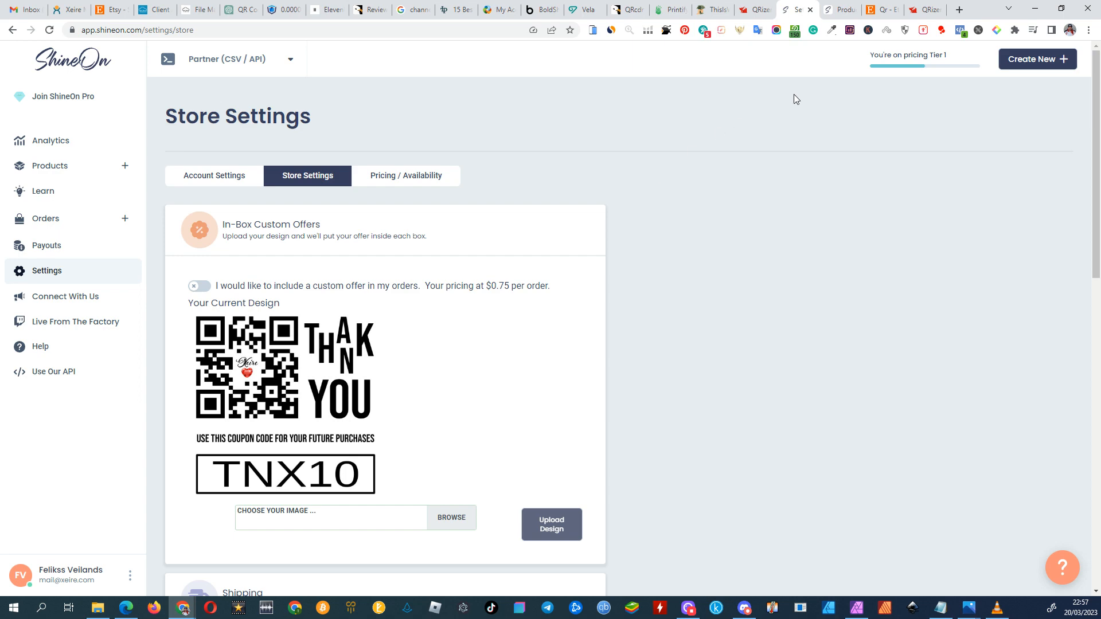
Browse the ShineOn product catalog for jewelry, dog tags and keychains that accept custom designs
{"action": "left_click", "coordinate": [841, 9]}
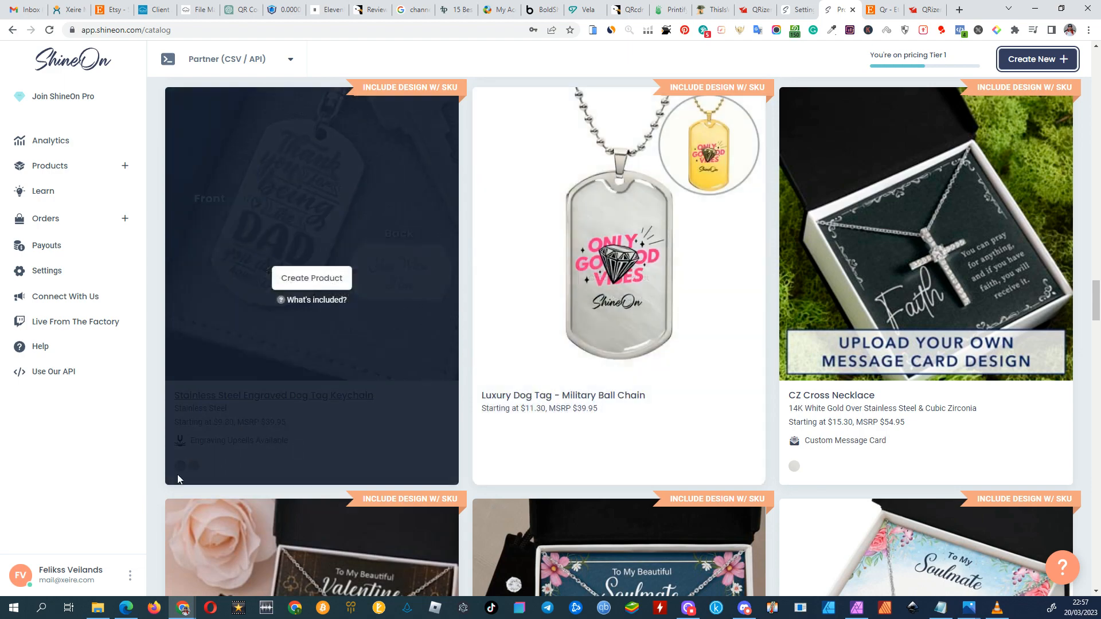
{"action": "scroll", "coordinate": [158, 485], "scroll_direction": "down", "scroll_amount": 18}
{"action": "scroll", "coordinate": [157, 487], "scroll_direction": "down", "scroll_amount": 20}
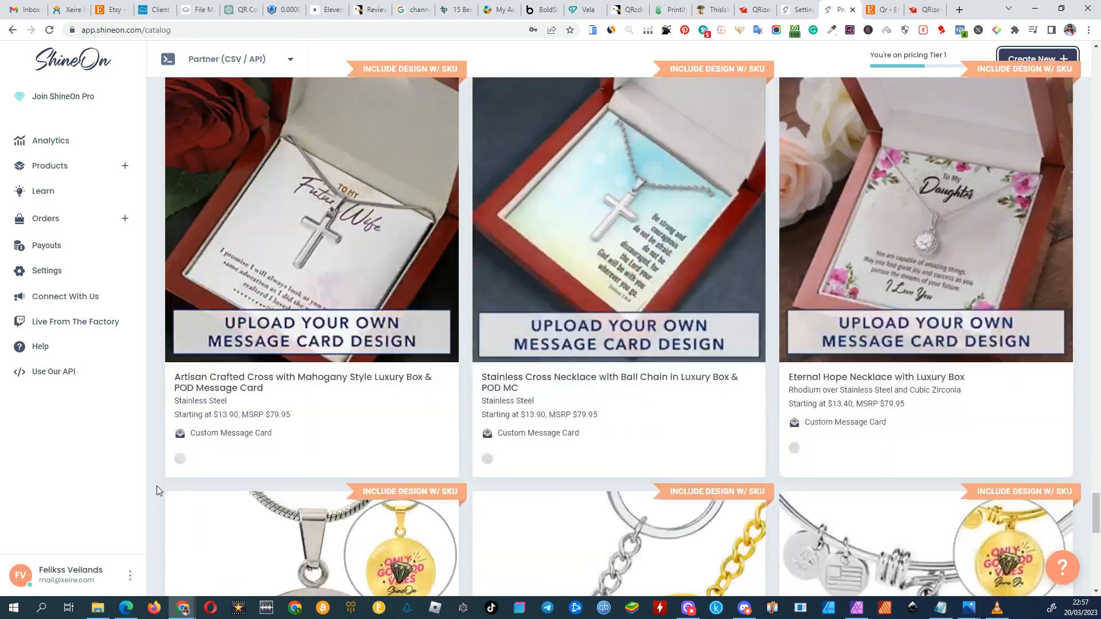
{"action": "scroll", "coordinate": [157, 487], "scroll_direction": "down", "scroll_amount": 13}
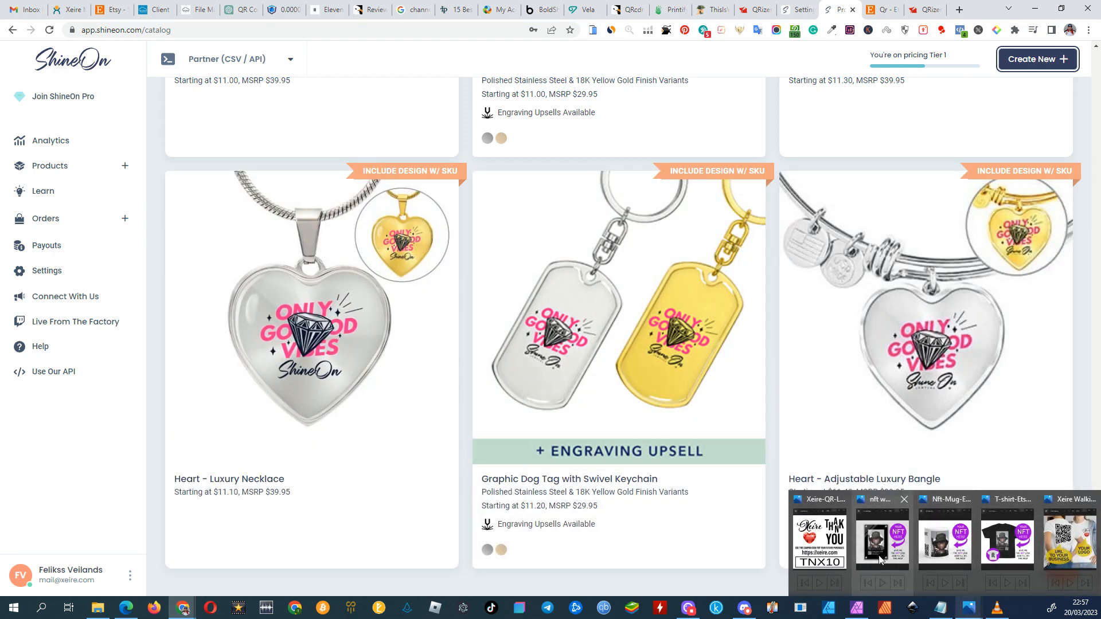
View the NFT wall art, NFT mug, T-shirt and Xeire Walking Billboard mockup images together over the browser
{"action": "left_click", "coordinate": [881, 560]}
{"action": "mouse_move", "coordinate": [968, 606]}
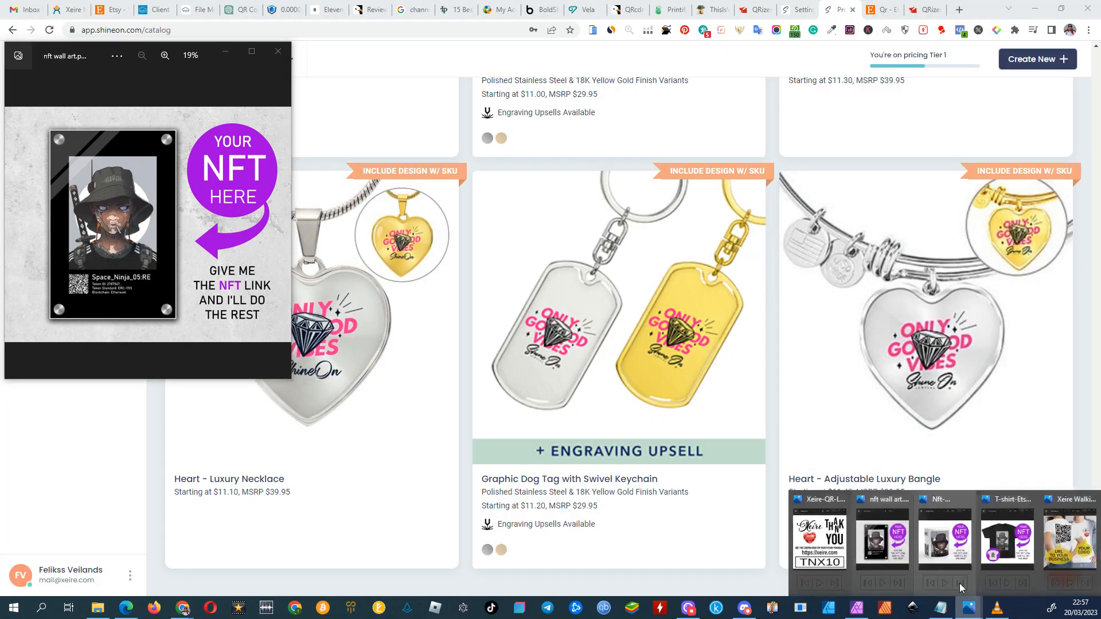
{"action": "left_click", "coordinate": [950, 544]}
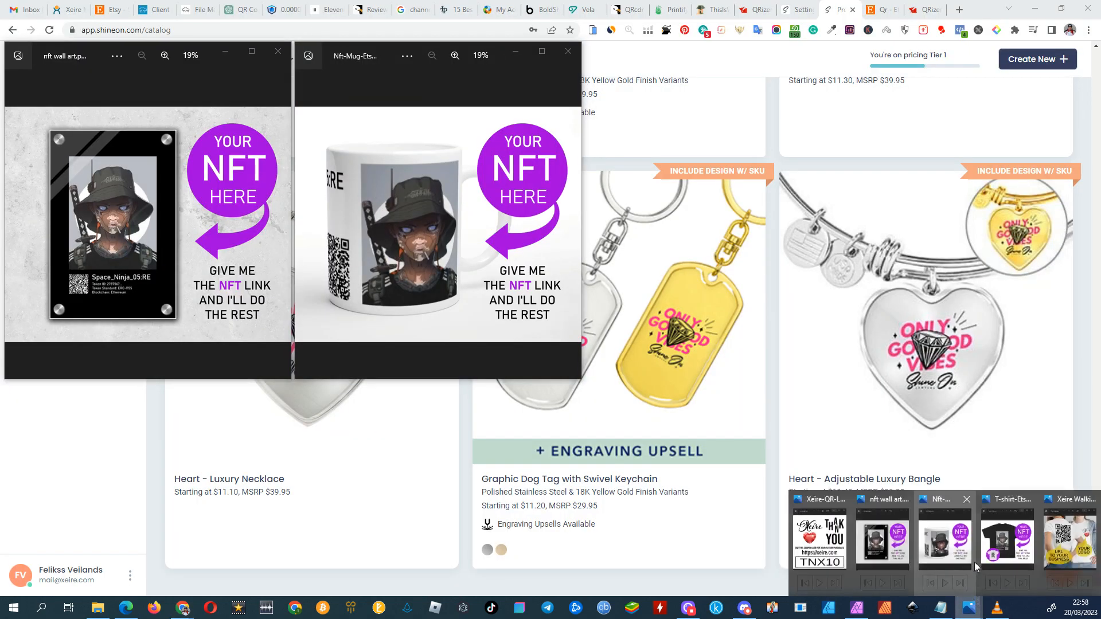
{"action": "left_click", "coordinate": [1007, 547]}
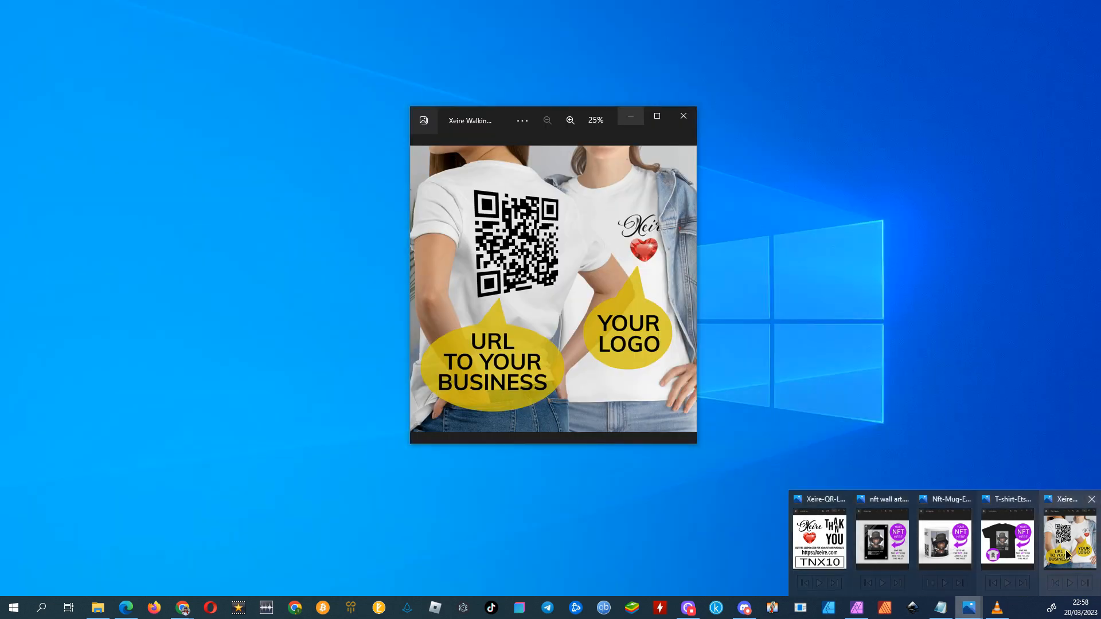
{"action": "left_click", "coordinate": [1069, 539]}
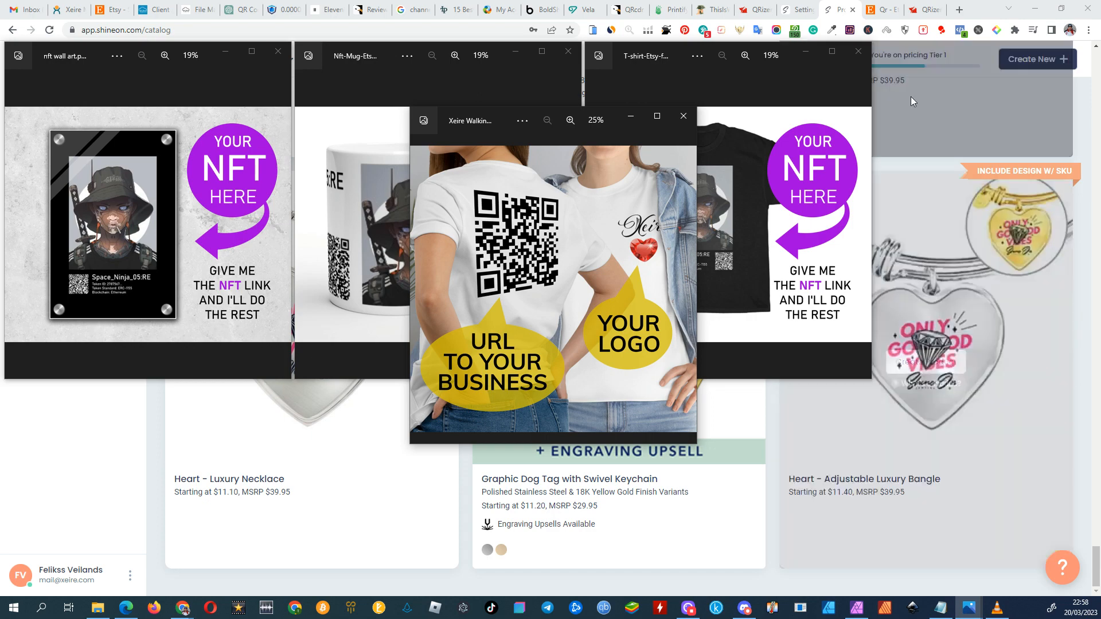
Switch to the Etsy results for "qr" and examine the kinds of QR code products on sale
{"action": "left_click", "coordinate": [885, 13]}
{"action": "left_click", "coordinate": [886, 13]}
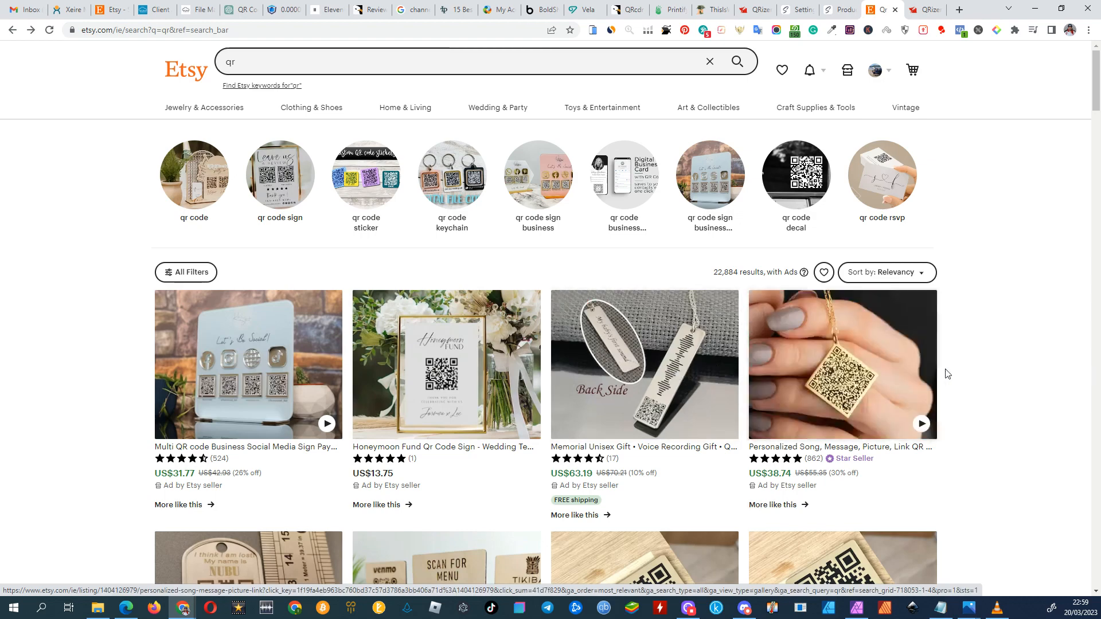
{"action": "scroll", "coordinate": [971, 398], "scroll_direction": "down", "scroll_amount": 3}
{"action": "scroll", "coordinate": [972, 398], "scroll_direction": "down", "scroll_amount": 7}
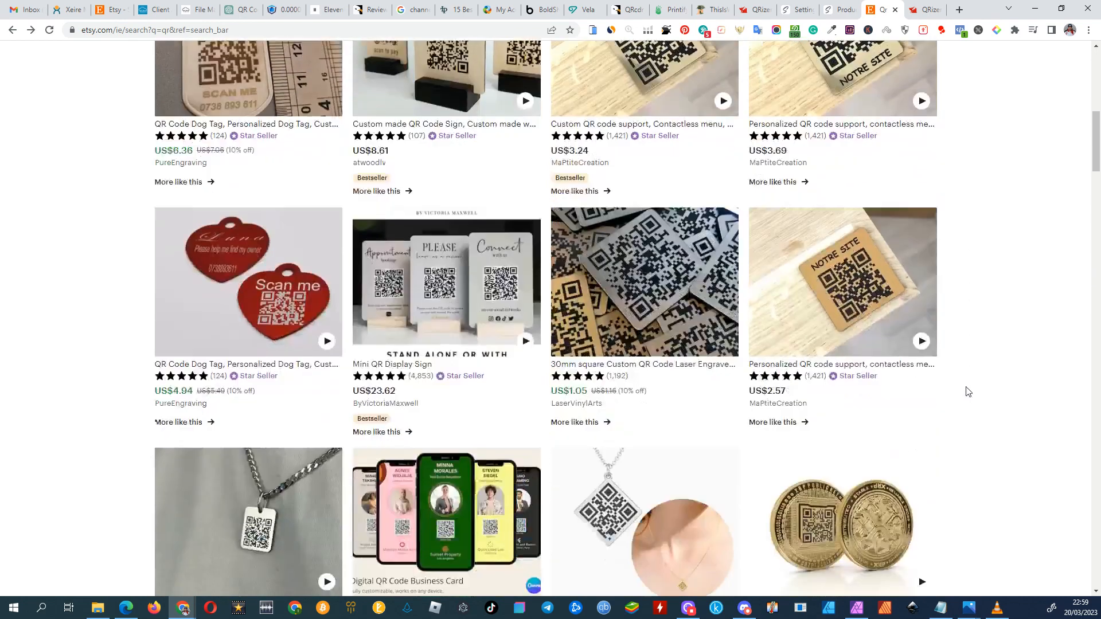
{"action": "scroll", "coordinate": [968, 391], "scroll_direction": "down", "scroll_amount": 4}
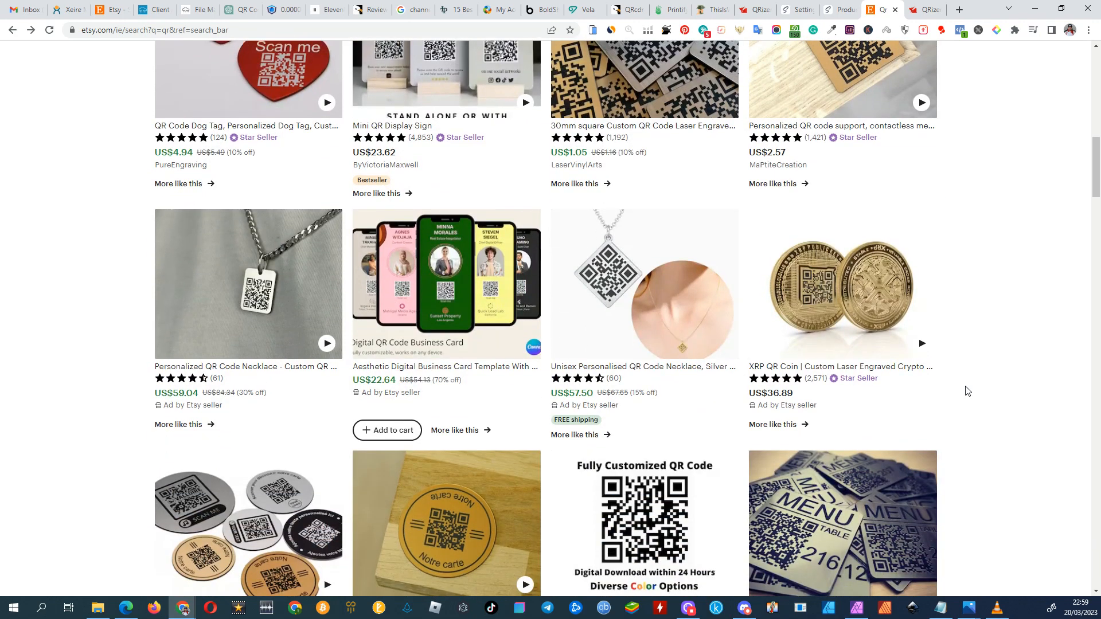
{"action": "scroll", "coordinate": [968, 391], "scroll_direction": "down", "scroll_amount": 10}
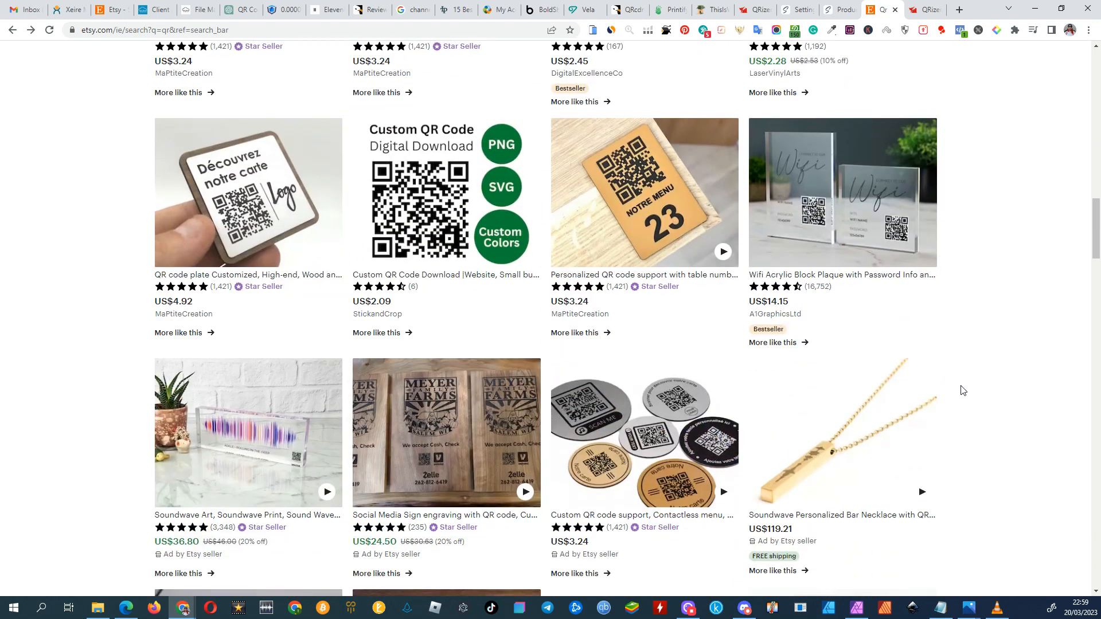
{"action": "scroll", "coordinate": [963, 390], "scroll_direction": "down", "scroll_amount": 1}
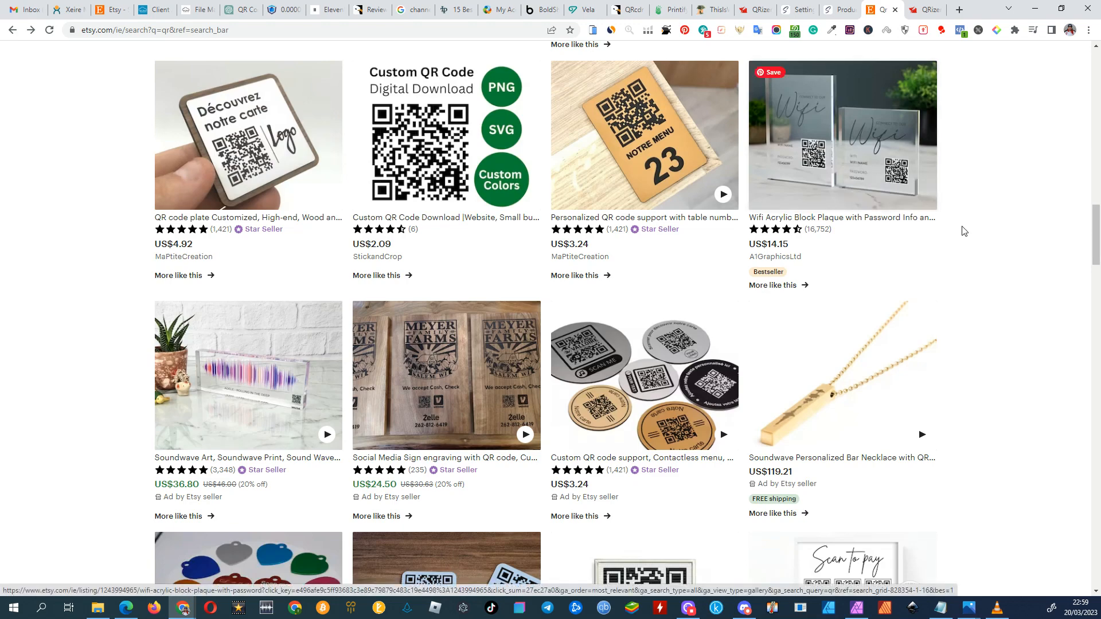
{"action": "scroll", "coordinate": [975, 309], "scroll_direction": "down", "scroll_amount": 6}
{"action": "scroll", "coordinate": [973, 314], "scroll_direction": "down", "scroll_amount": 4}
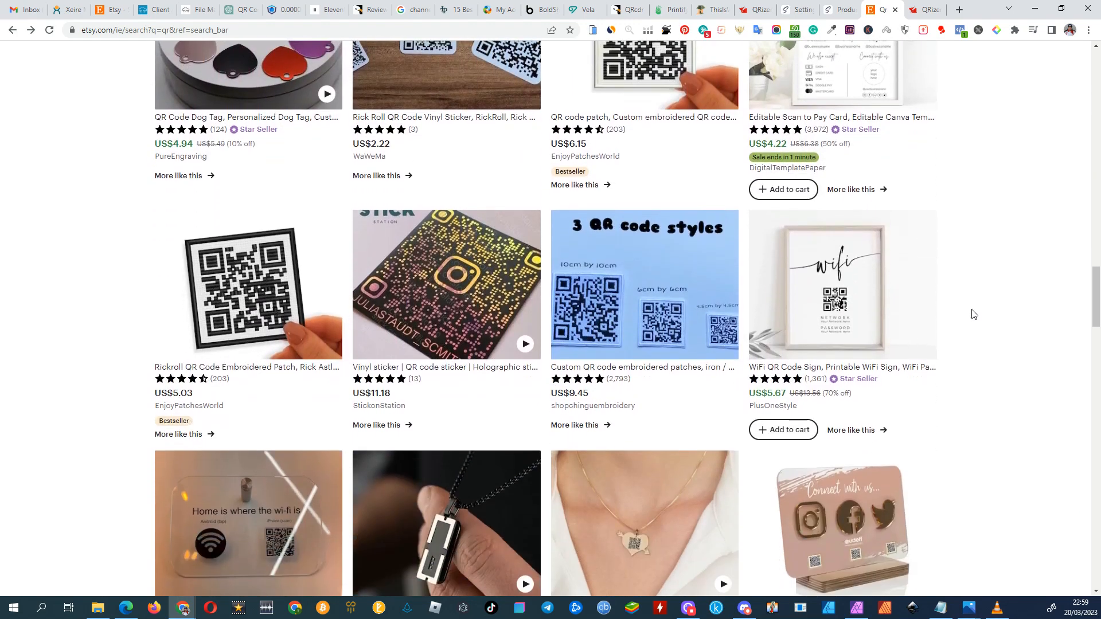
{"action": "scroll", "coordinate": [971, 313], "scroll_direction": "up", "scroll_amount": 2}
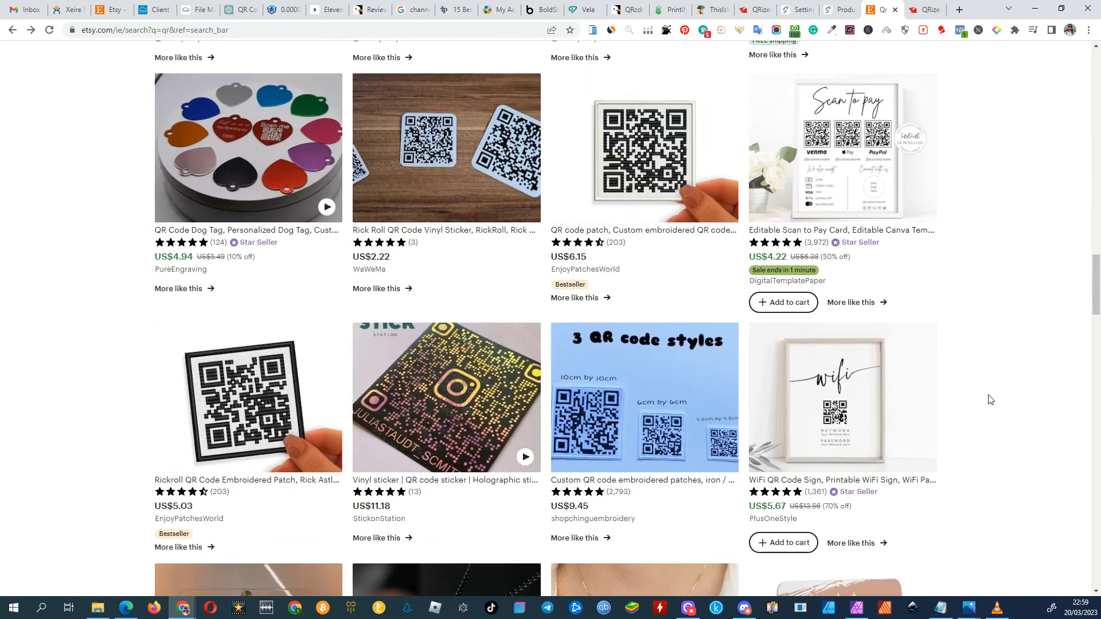
{"action": "scroll", "coordinate": [989, 399], "scroll_direction": "down", "scroll_amount": 12}
{"action": "scroll", "coordinate": [988, 399], "scroll_direction": "down", "scroll_amount": 18}
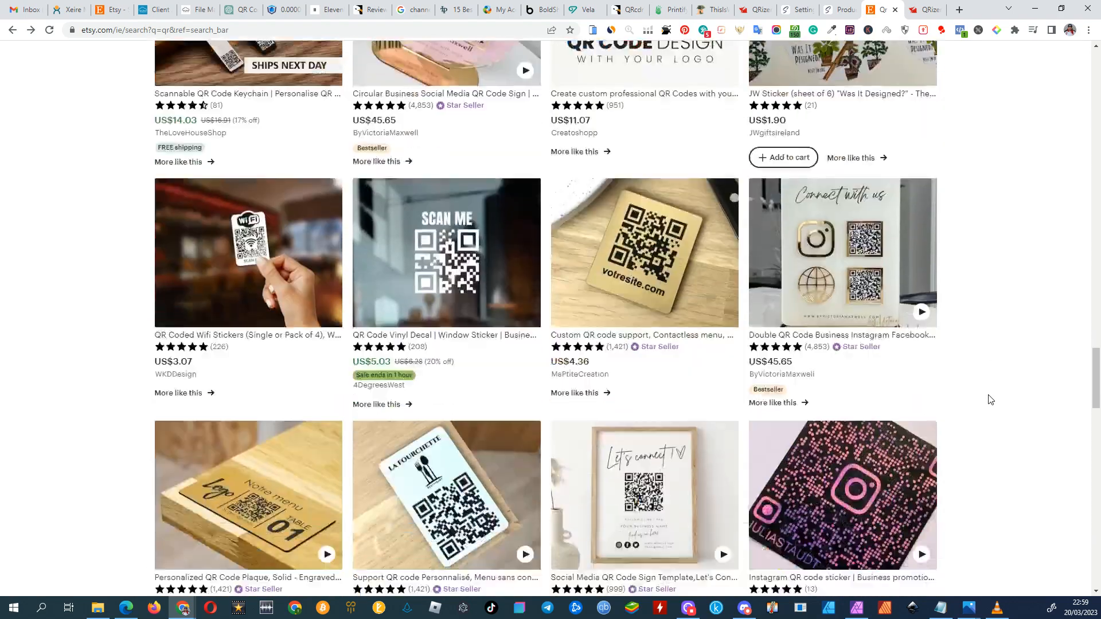
{"action": "scroll", "coordinate": [988, 399], "scroll_direction": "down", "scroll_amount": 5}
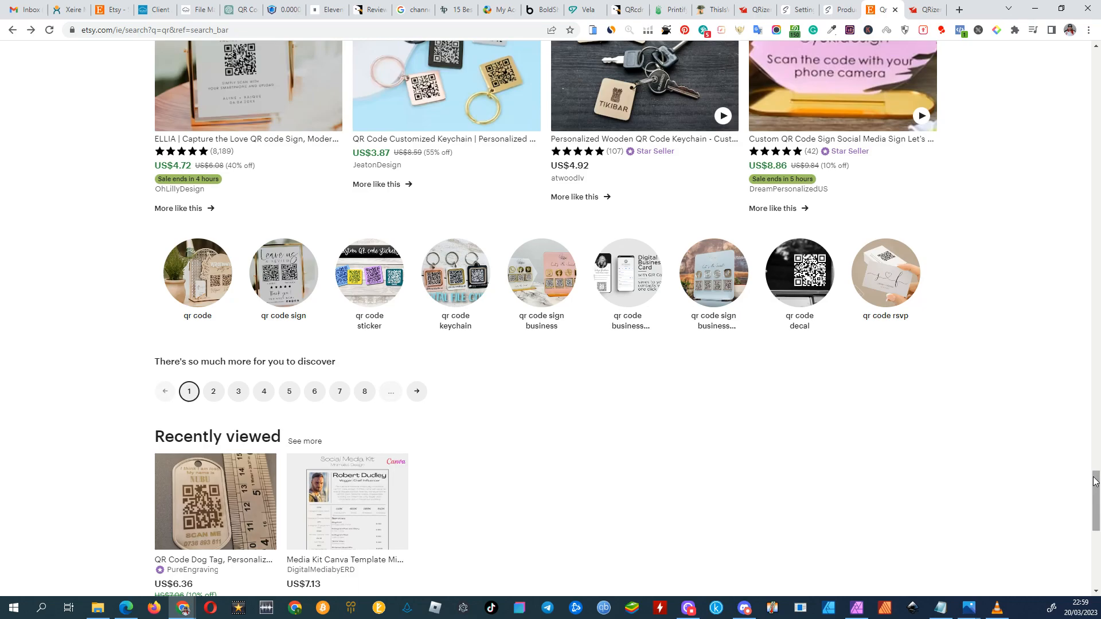
Search Etsy for "qr code shirt" and look through the listings
{"action": "left_click_drag", "start_coordinate": [1095, 477], "coordinate": [1090, 50]}
{"action": "left_click", "coordinate": [233, 64]}
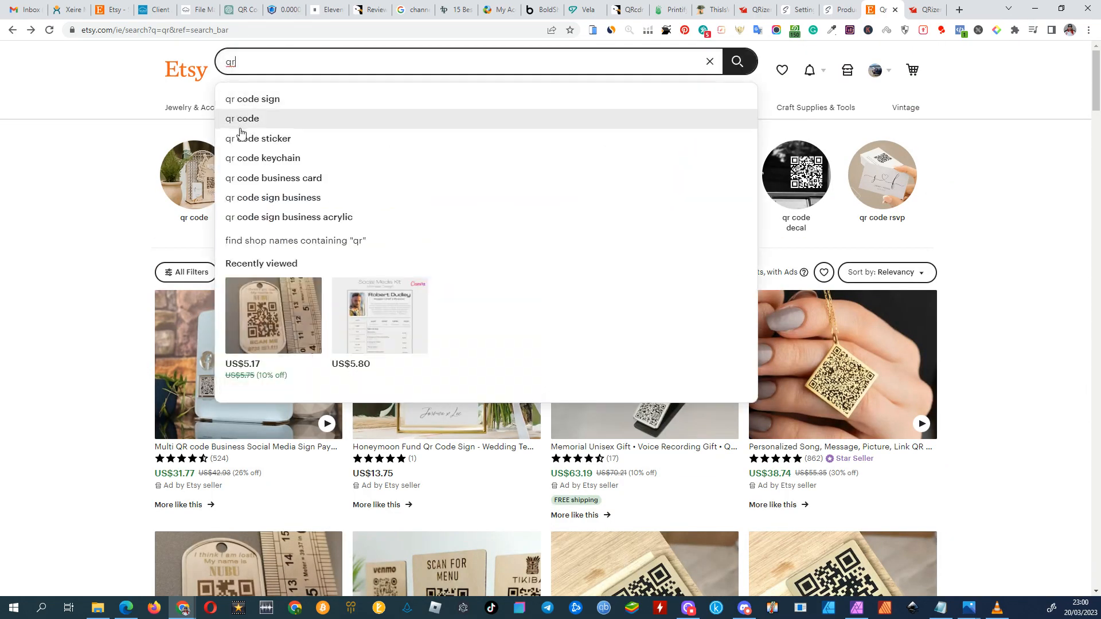
{"action": "type", "text": "c"}
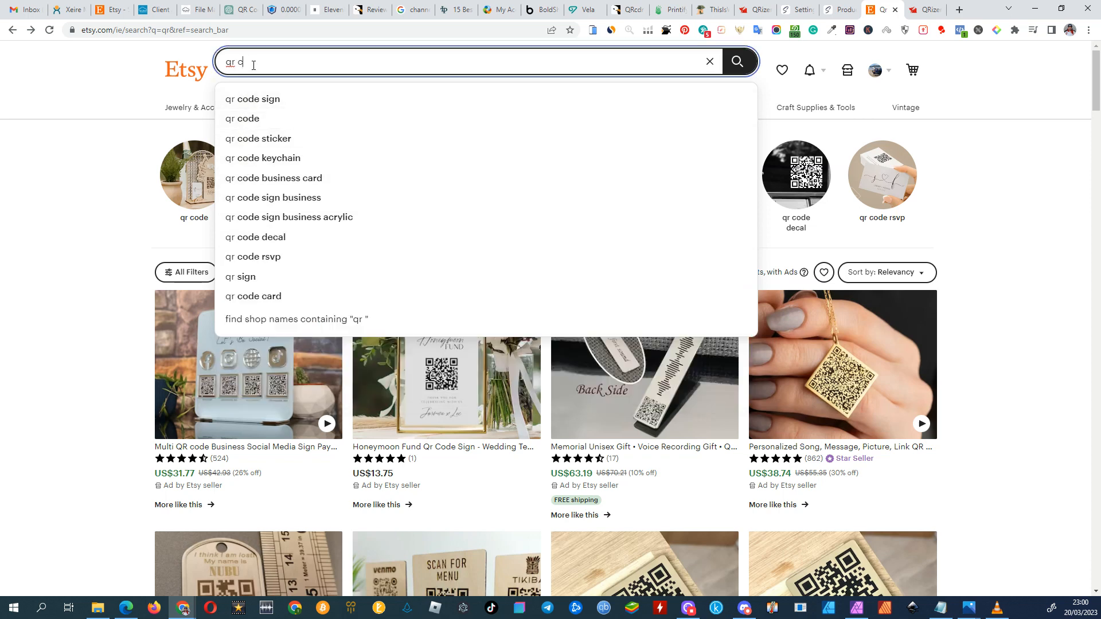
{"action": "type", "text": "ode shirt"}
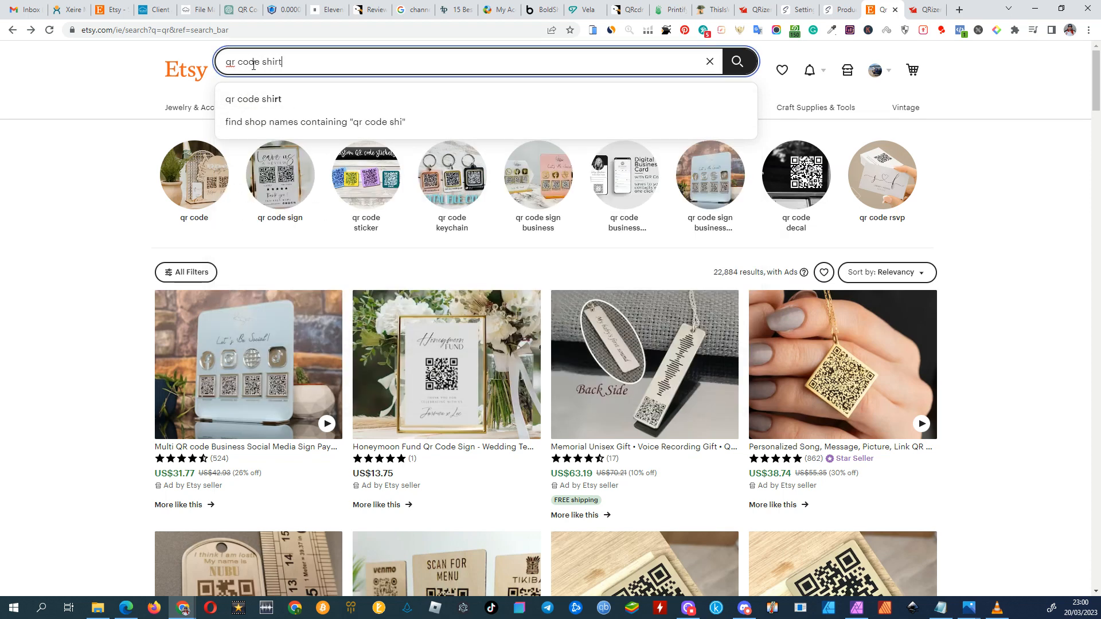
{"action": "key", "text": "Return"}
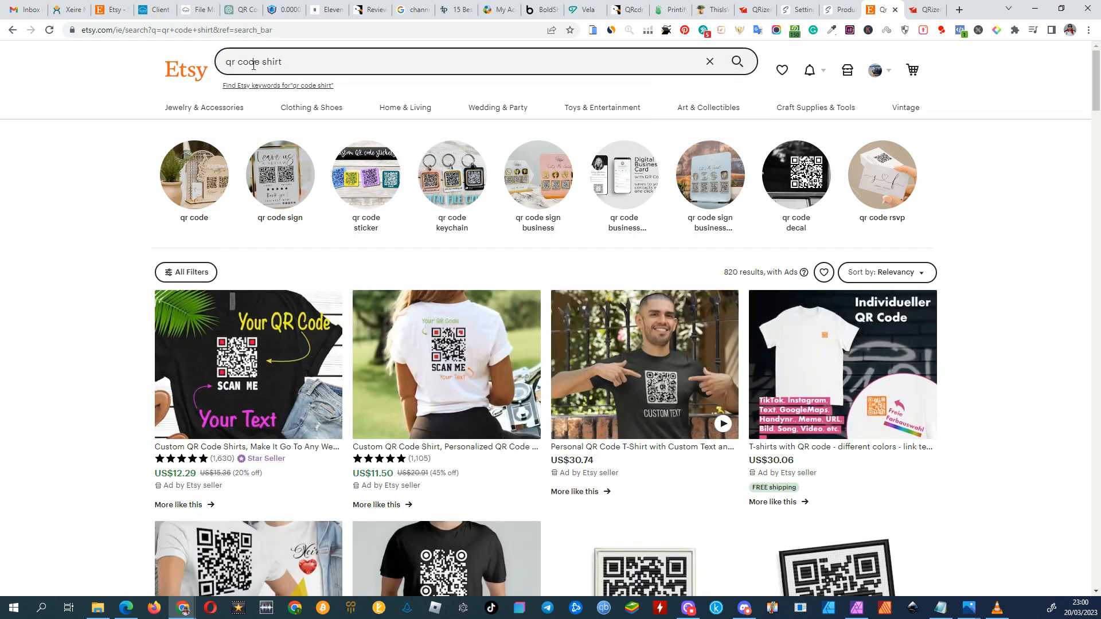
{"action": "scroll", "coordinate": [71, 352], "scroll_direction": "down", "scroll_amount": 6}
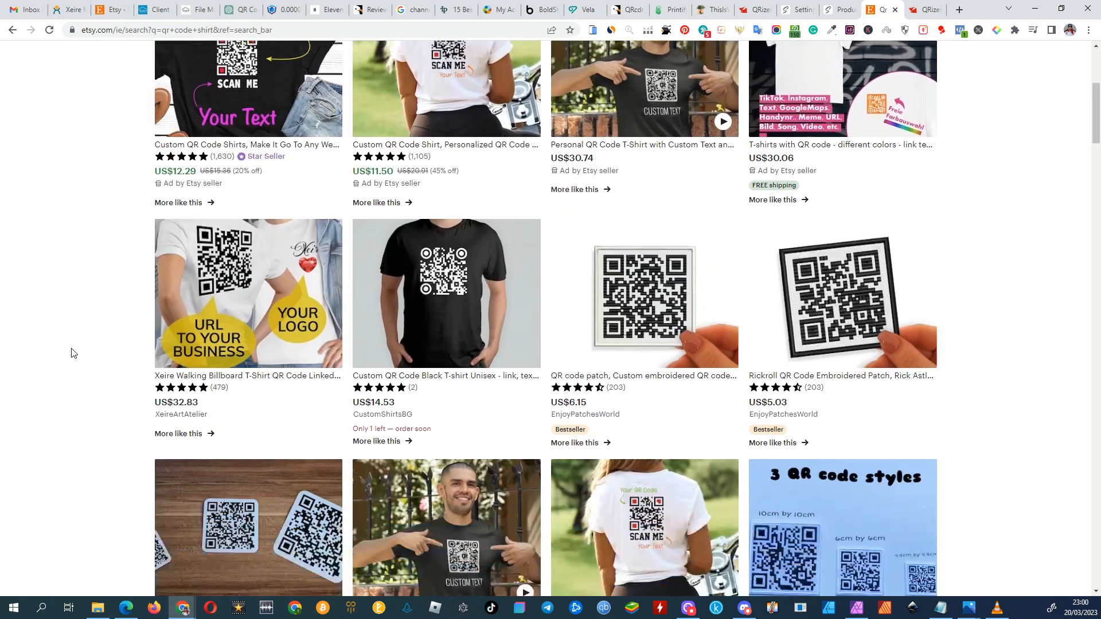
{"action": "scroll", "coordinate": [71, 353], "scroll_direction": "down", "scroll_amount": 12}
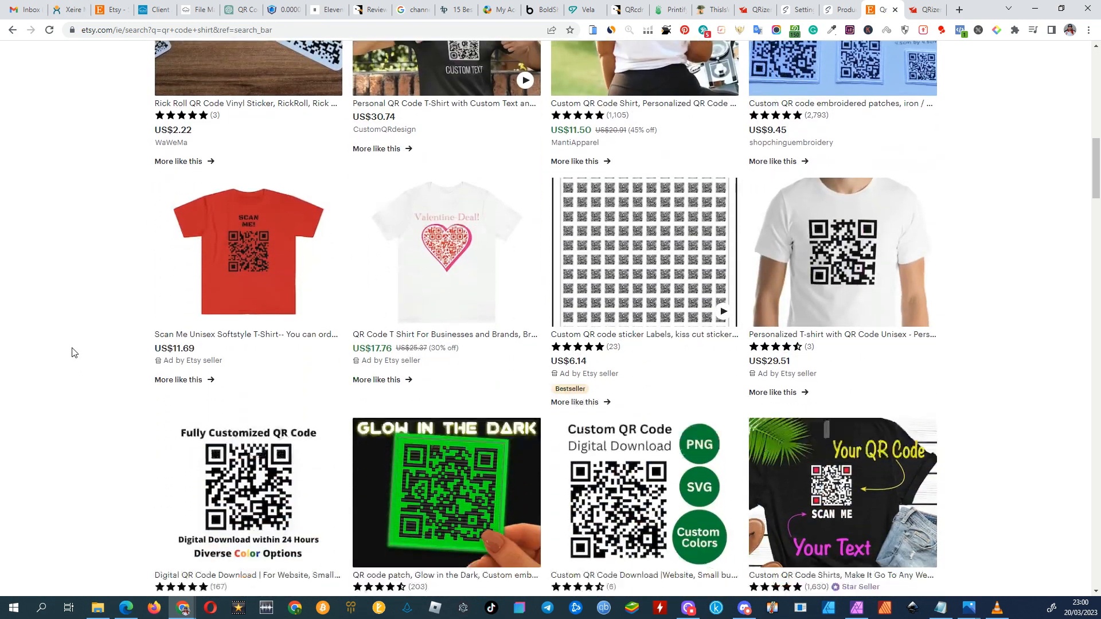
{"action": "scroll", "coordinate": [73, 353], "scroll_direction": "up", "scroll_amount": 12}
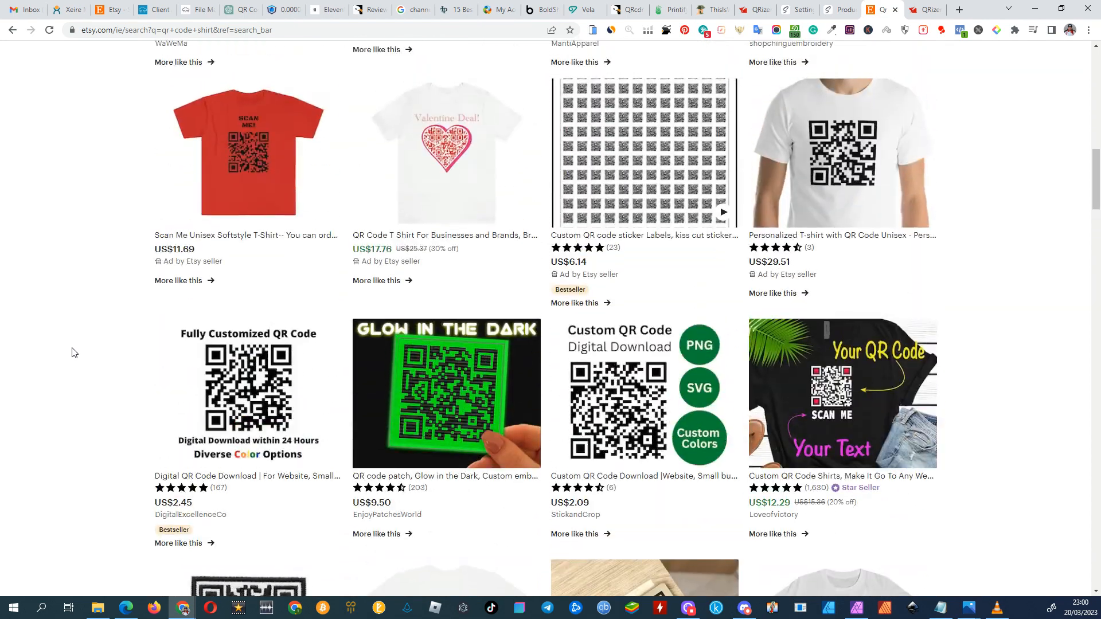
{"action": "scroll", "coordinate": [71, 353], "scroll_direction": "up", "scroll_amount": 8}
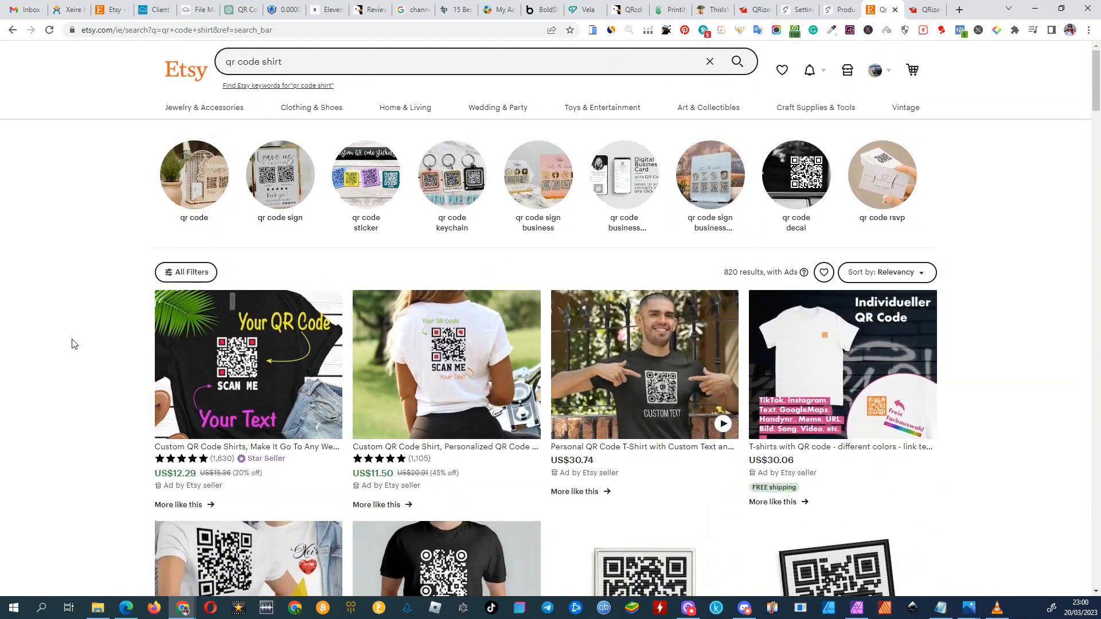
Search Etsy for "qr code mug" and look through the listings
{"action": "left_click_drag", "start_coordinate": [284, 61], "coordinate": [265, 61]}
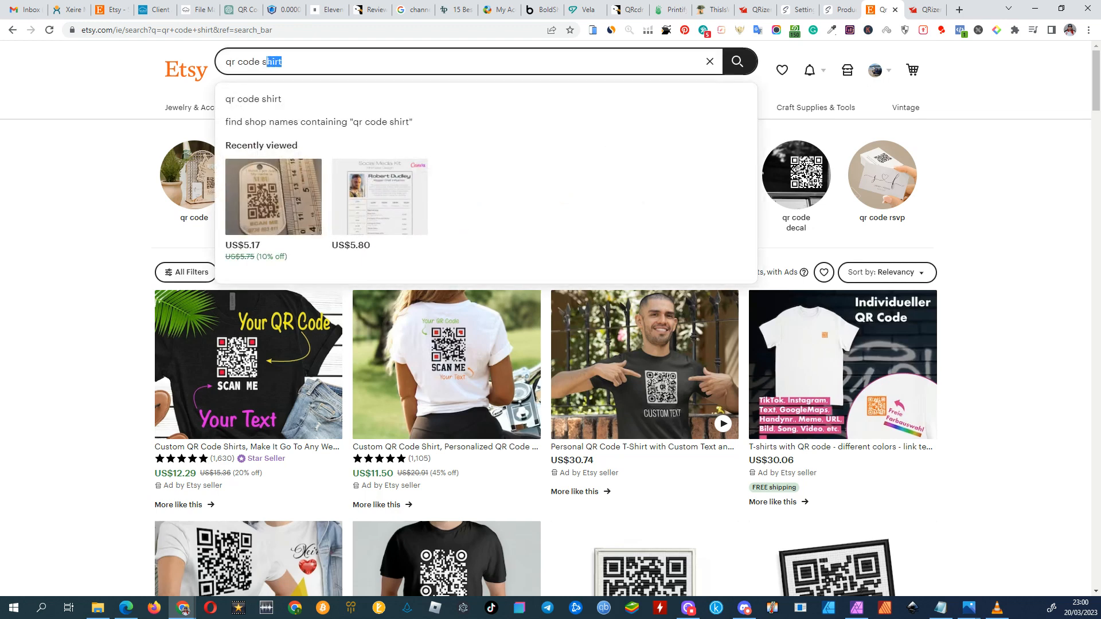
{"action": "type", "text": "mug"}
{"action": "key", "text": "Return"}
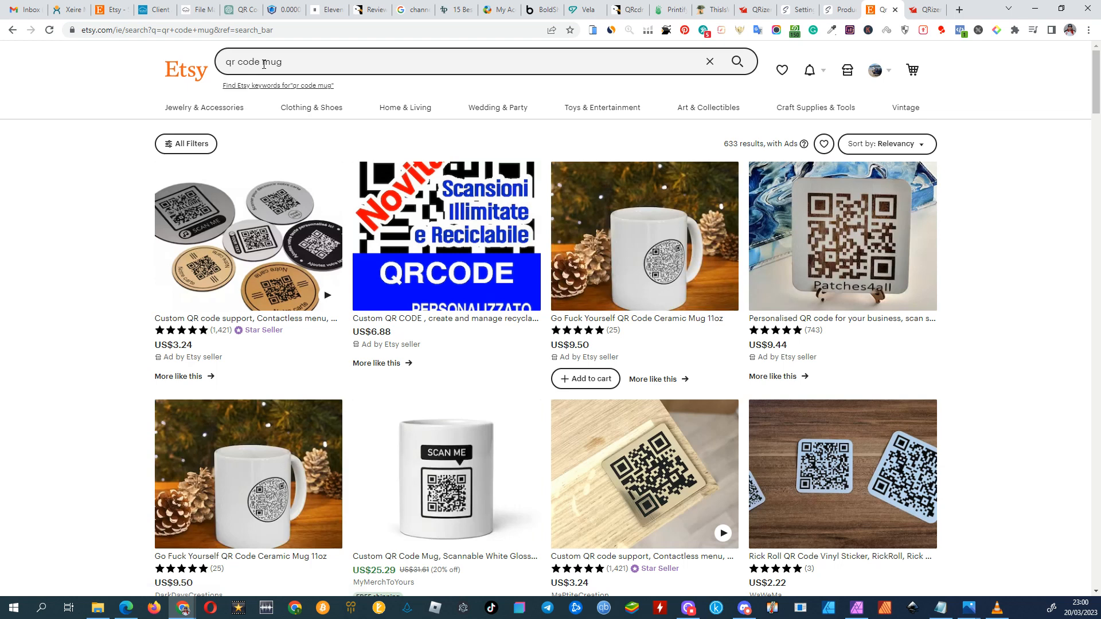
{"action": "scroll", "coordinate": [140, 221], "scroll_direction": "down", "scroll_amount": 6}
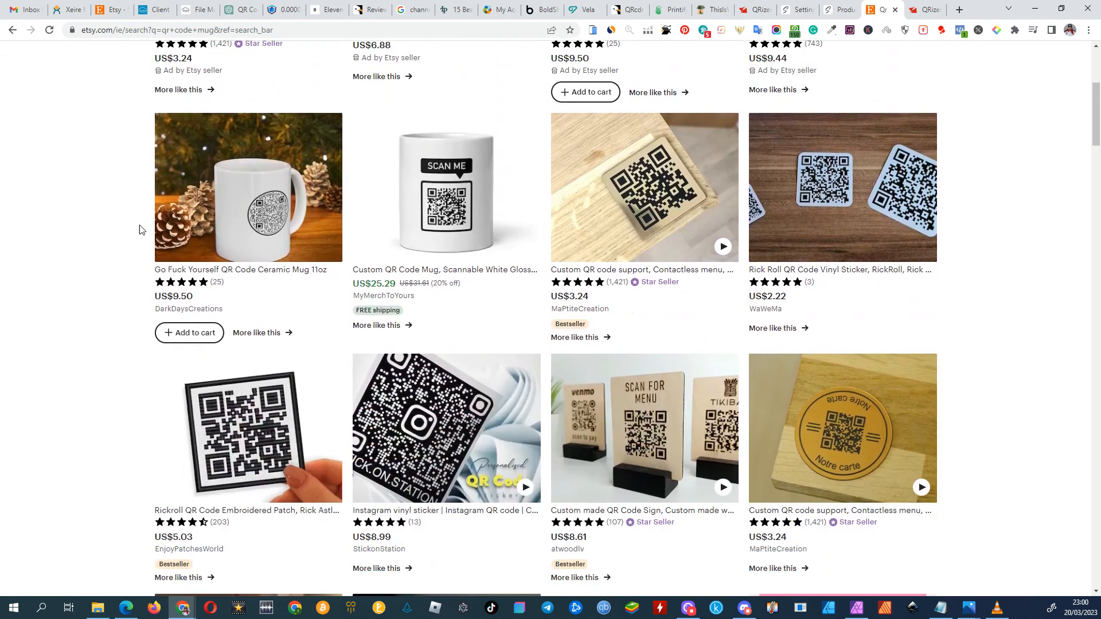
{"action": "scroll", "coordinate": [140, 229], "scroll_direction": "down", "scroll_amount": 8}
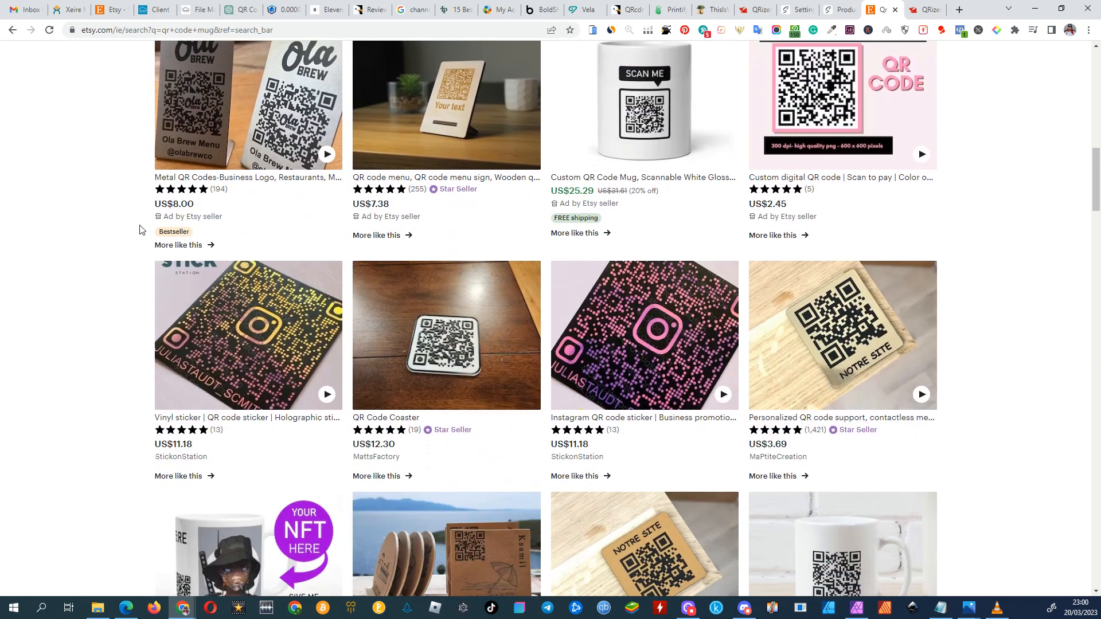
{"action": "scroll", "coordinate": [140, 230], "scroll_direction": "down", "scroll_amount": 10}
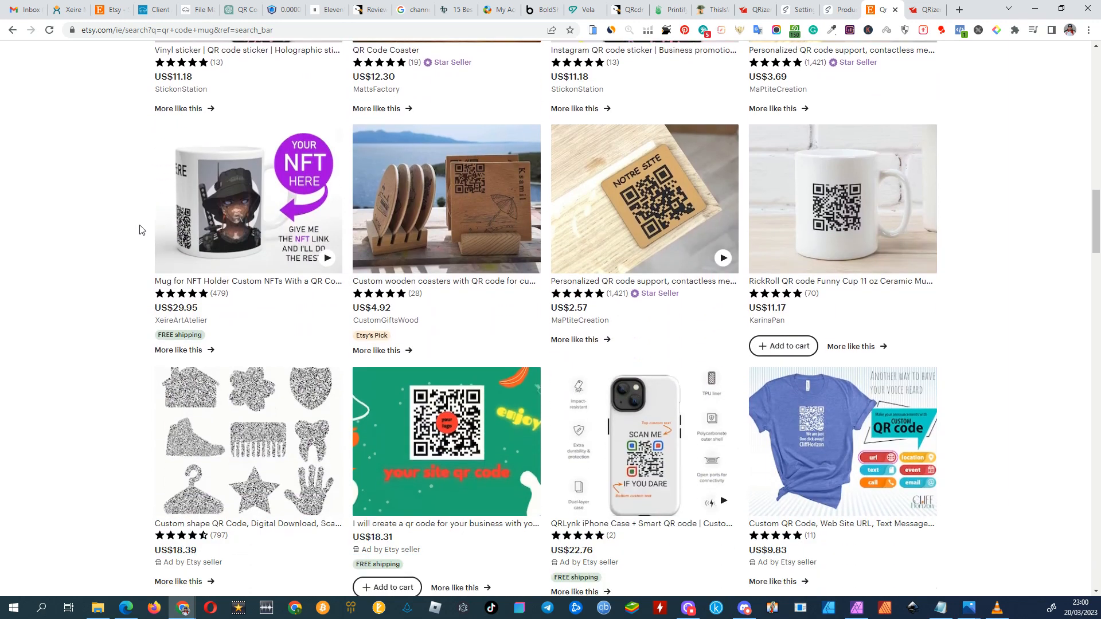
{"action": "scroll", "coordinate": [139, 229], "scroll_direction": "down", "scroll_amount": 5}
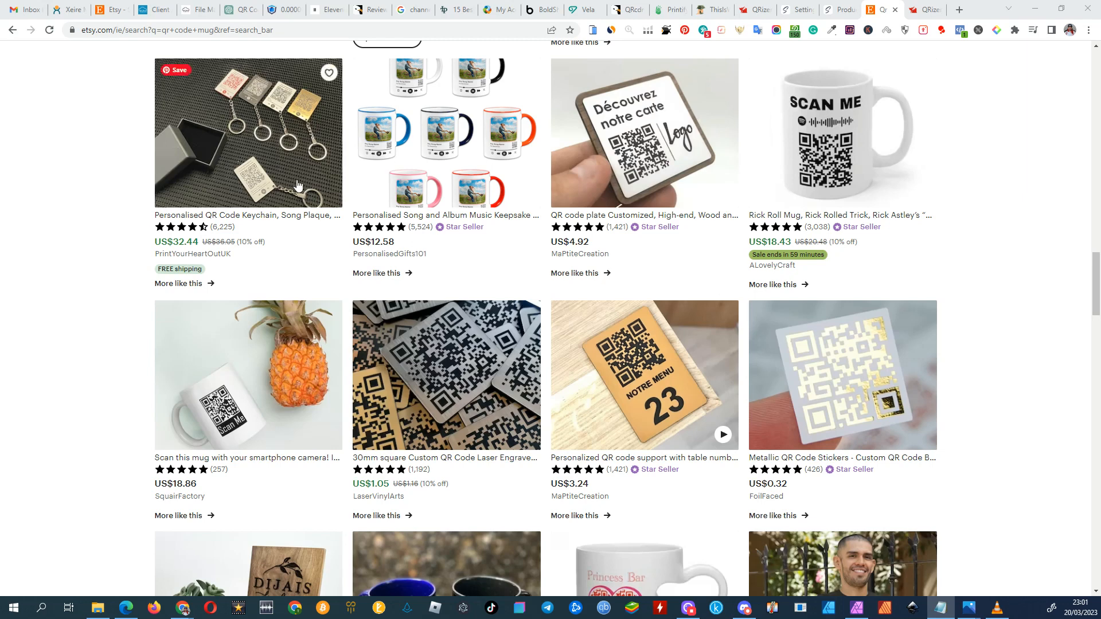
Return to the MerchArts QRizer page for generating a QR code
{"action": "left_click", "coordinate": [750, 14]}
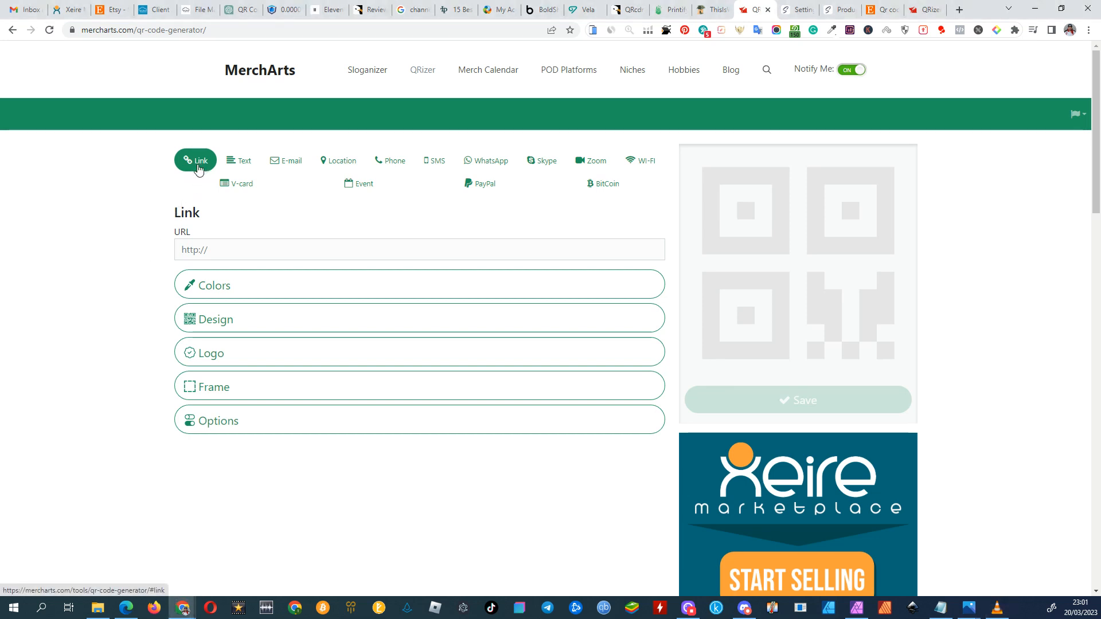
{"action": "left_click", "coordinate": [202, 30]}
{"action": "key", "text": "ctrl+c"}
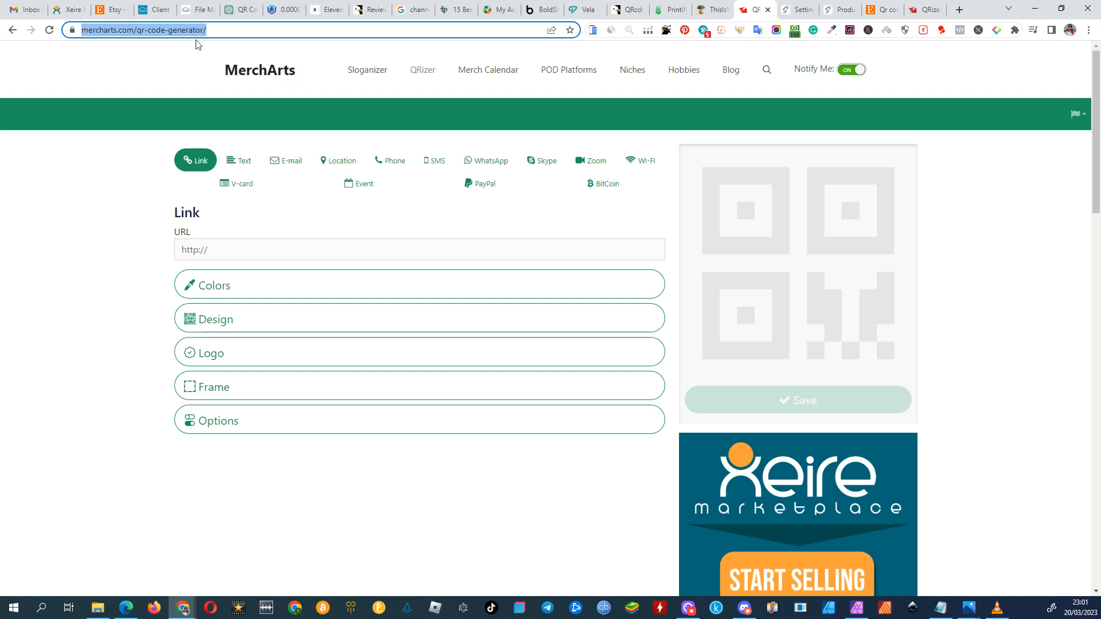
{"action": "left_click", "coordinate": [225, 247]}
{"action": "key", "text": "ctrl+v"}
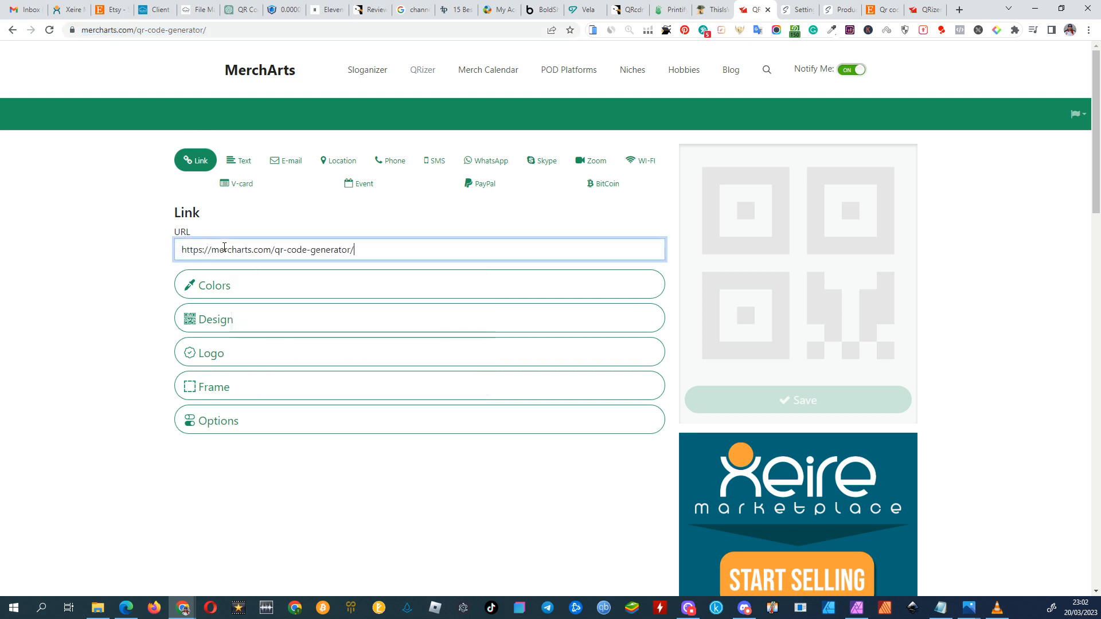
{"action": "left_click", "coordinate": [153, 282]}
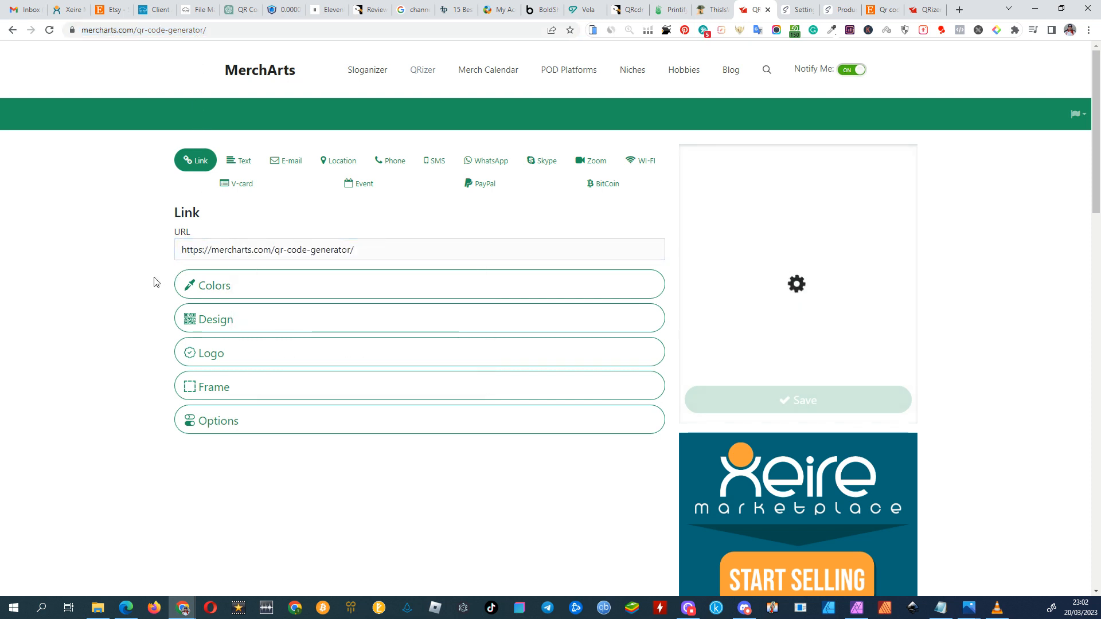
Set the QR code's background color to red #d43232 and its foreground color to white #ffffff
{"action": "left_click", "coordinate": [240, 285]}
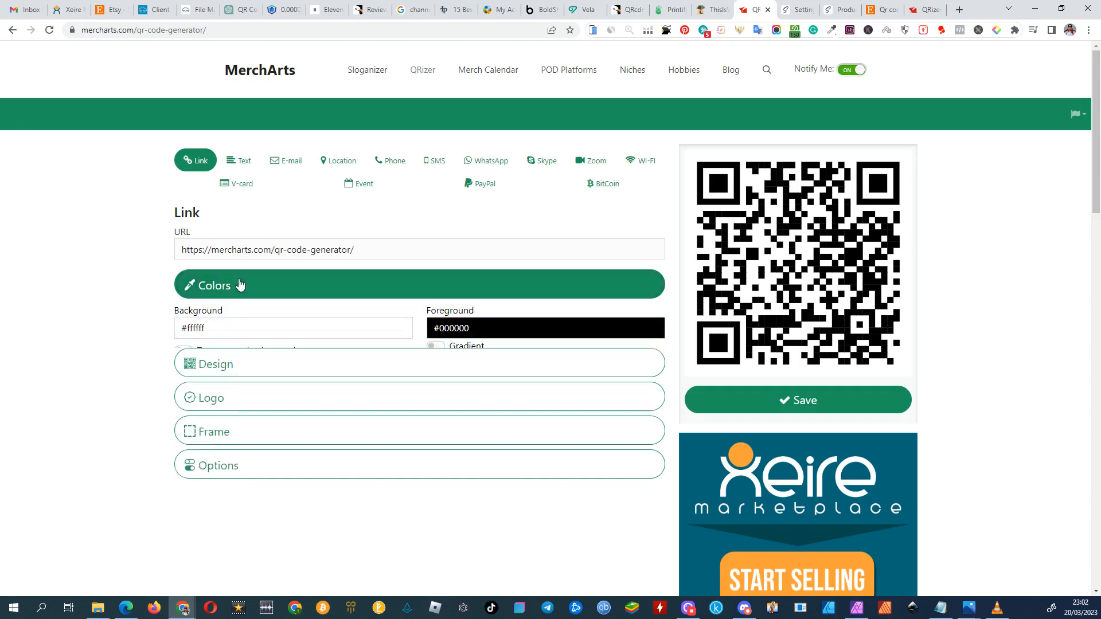
{"action": "left_click", "coordinate": [249, 327]}
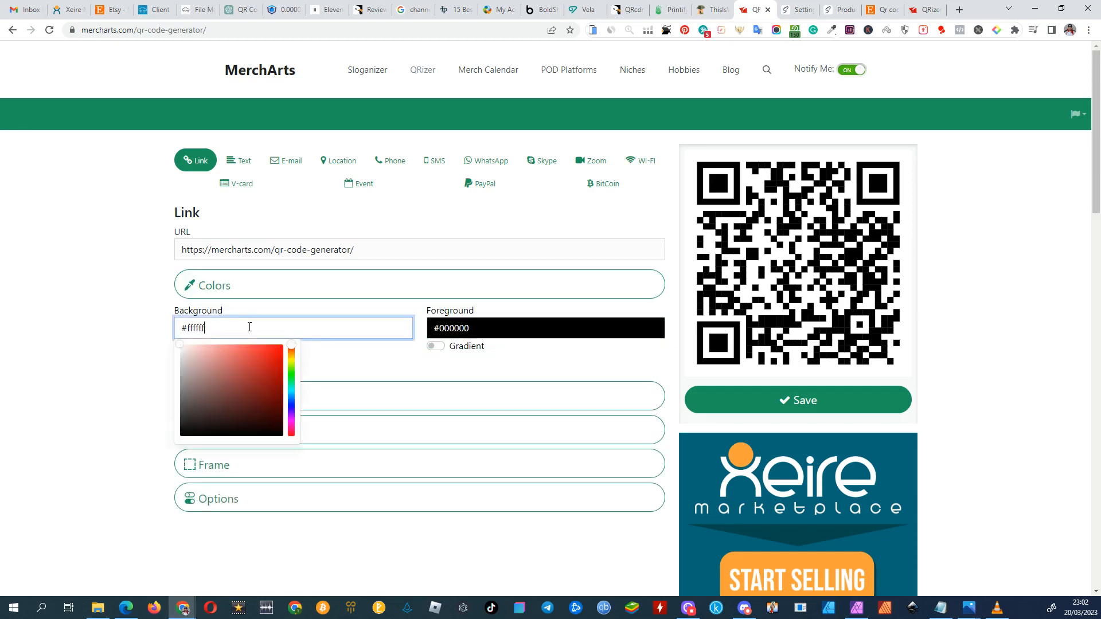
{"action": "left_click", "coordinate": [259, 363]}
{"action": "left_click", "coordinate": [384, 370]}
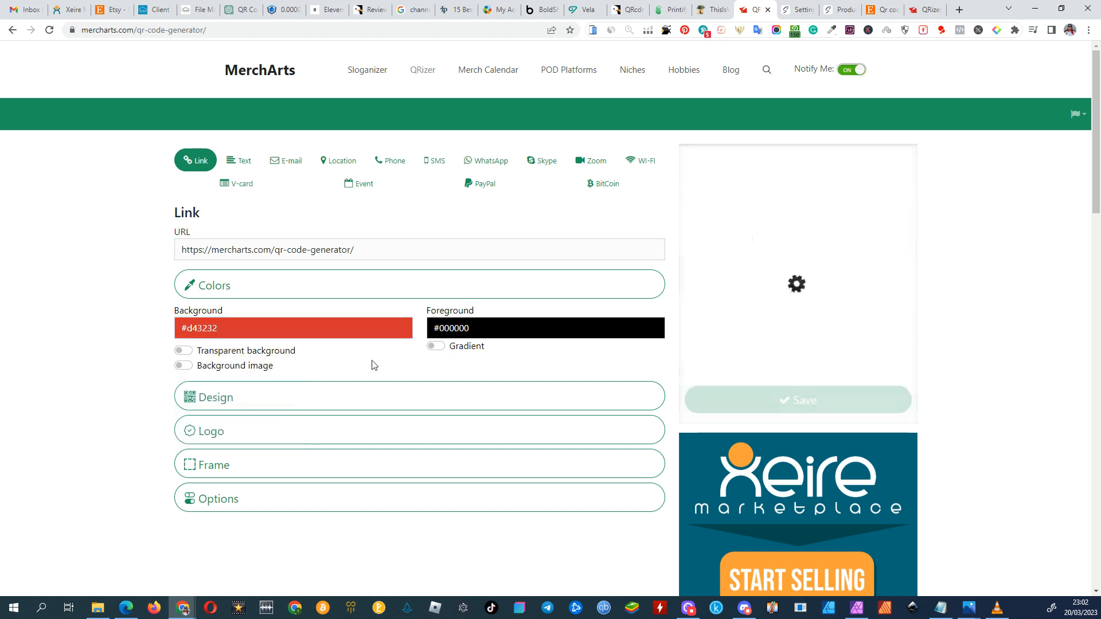
{"action": "left_click", "coordinate": [472, 328]}
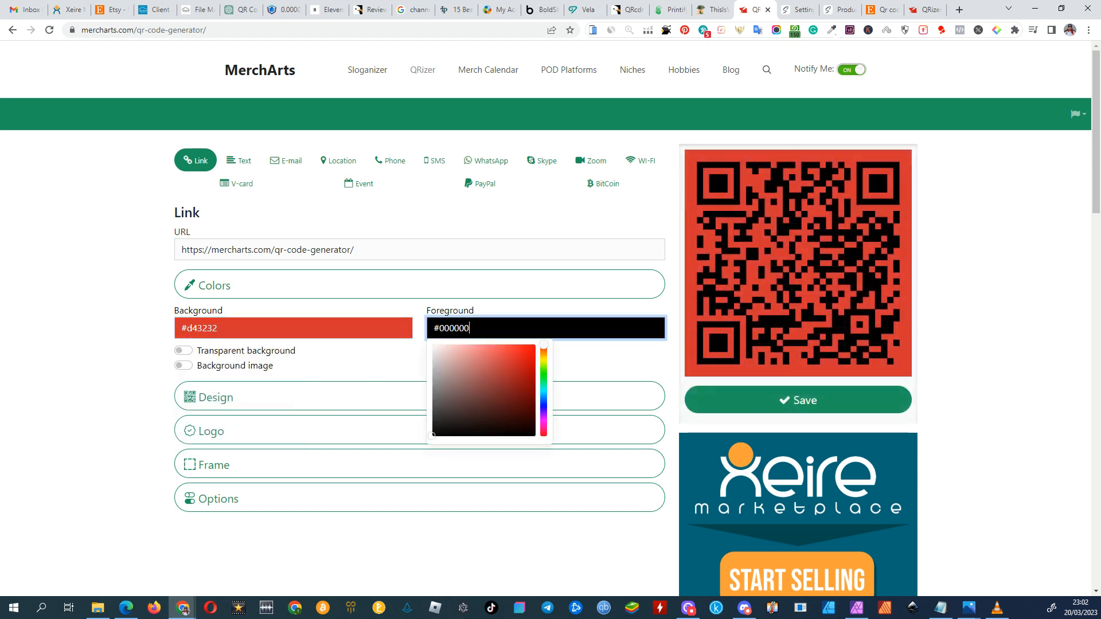
{"action": "left_click_drag", "start_coordinate": [440, 357], "coordinate": [423, 339]}
{"action": "left_click", "coordinate": [383, 364]}
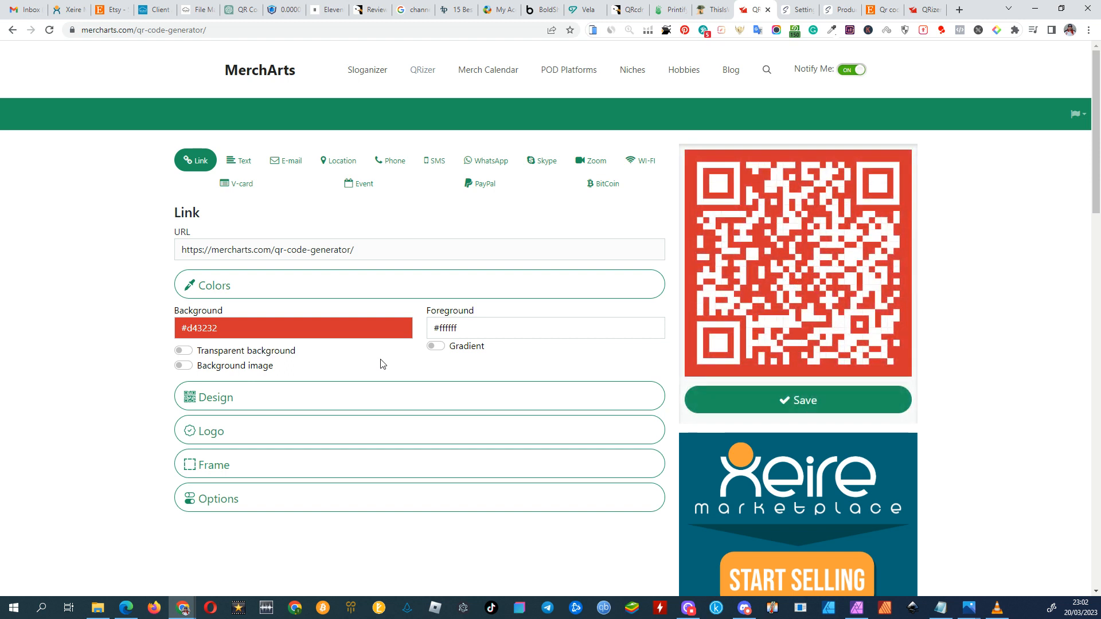
Make the QR code's background transparent and set its foreground color to black #000000
{"action": "left_click", "coordinate": [185, 350]}
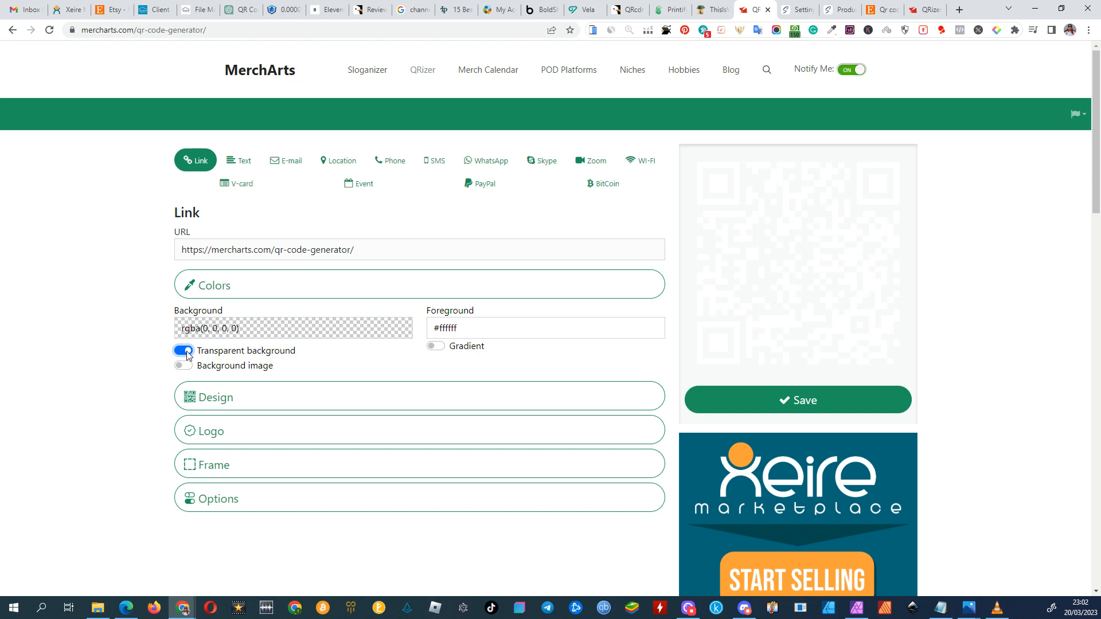
{"action": "left_click", "coordinate": [467, 331]}
{"action": "left_click_drag", "start_coordinate": [455, 407], "coordinate": [464, 443]}
{"action": "left_click", "coordinate": [399, 362]}
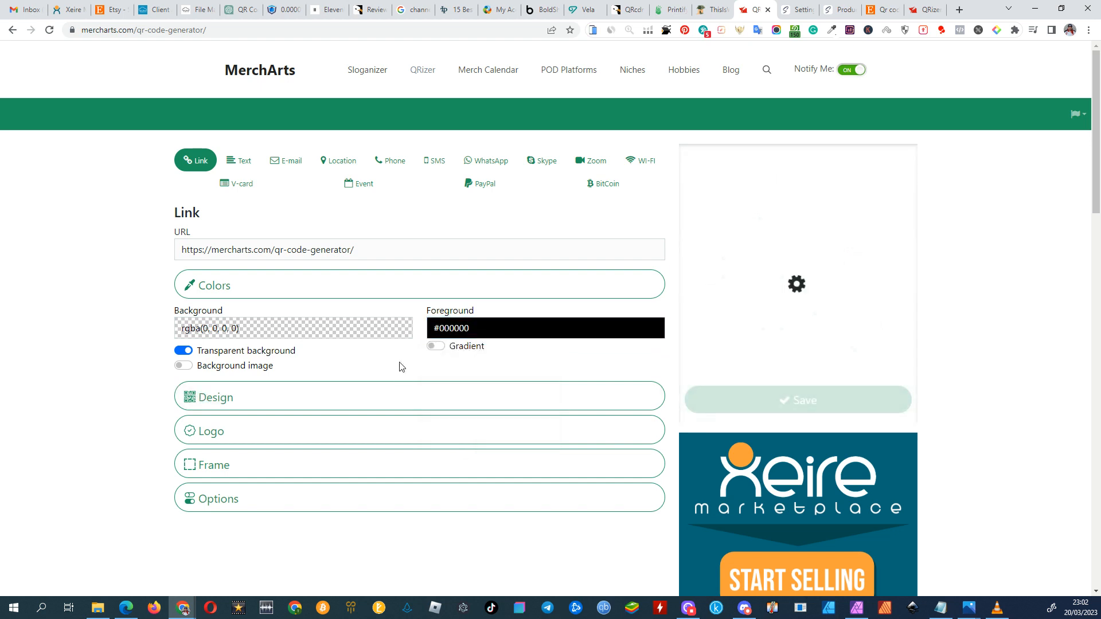
Try the foreground gradient and the background image option on the QR code, switching each off again
{"action": "left_click", "coordinate": [434, 346]}
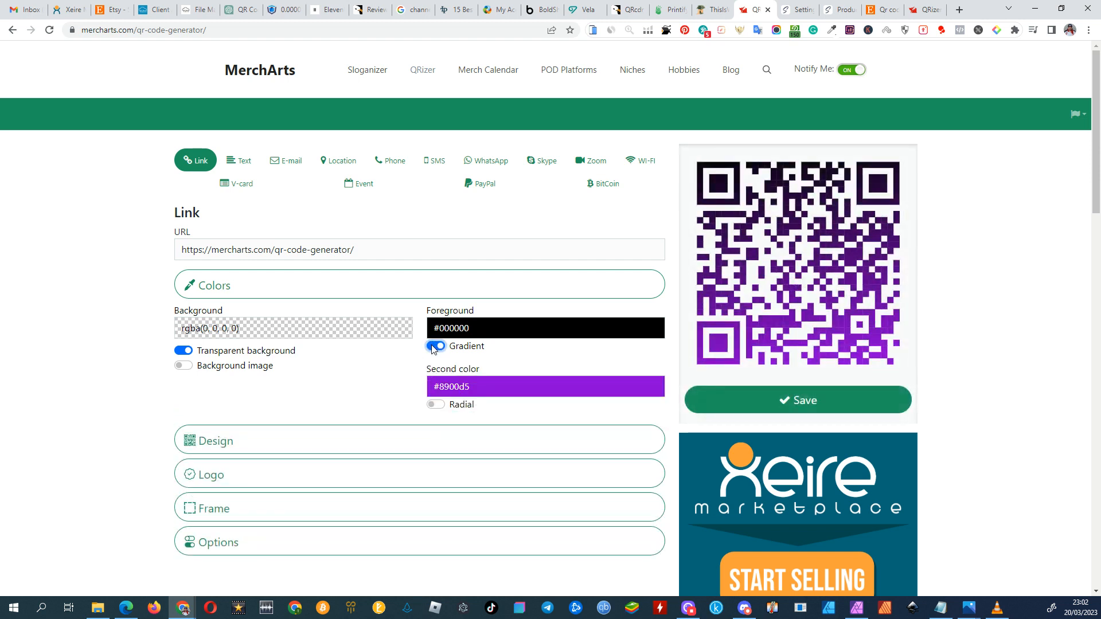
{"action": "left_click", "coordinate": [434, 346]}
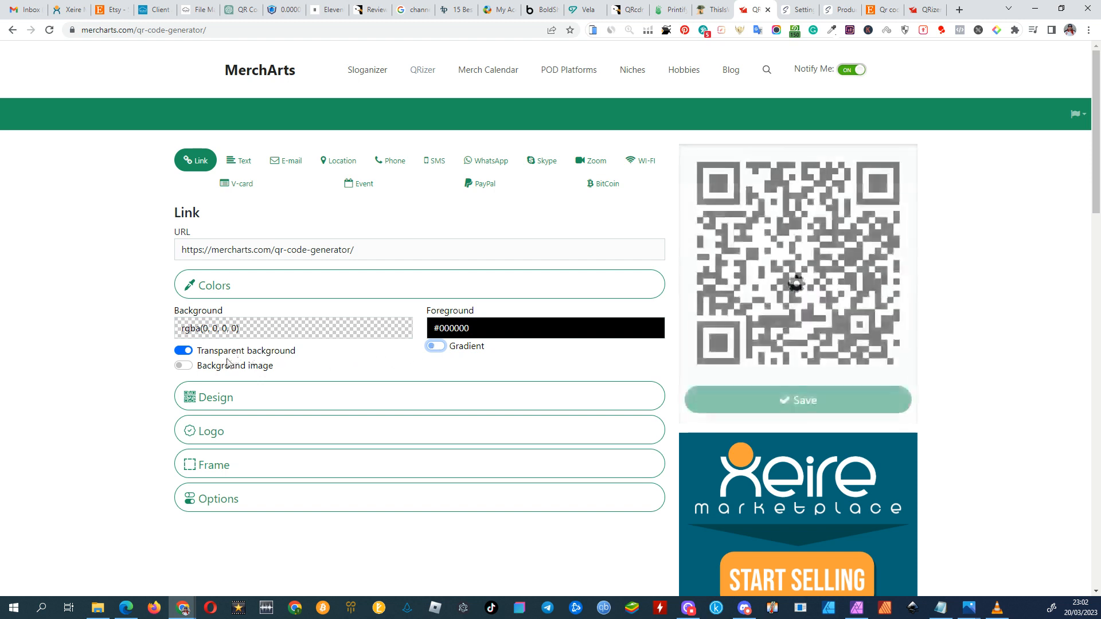
{"action": "left_click", "coordinate": [184, 366]}
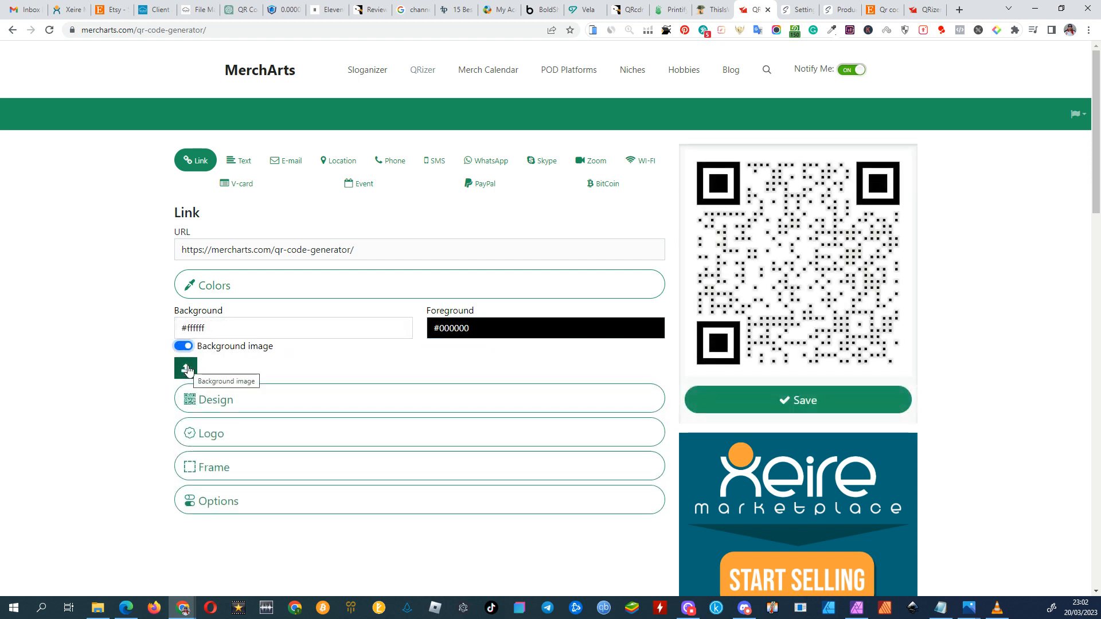
{"action": "left_click", "coordinate": [184, 347]}
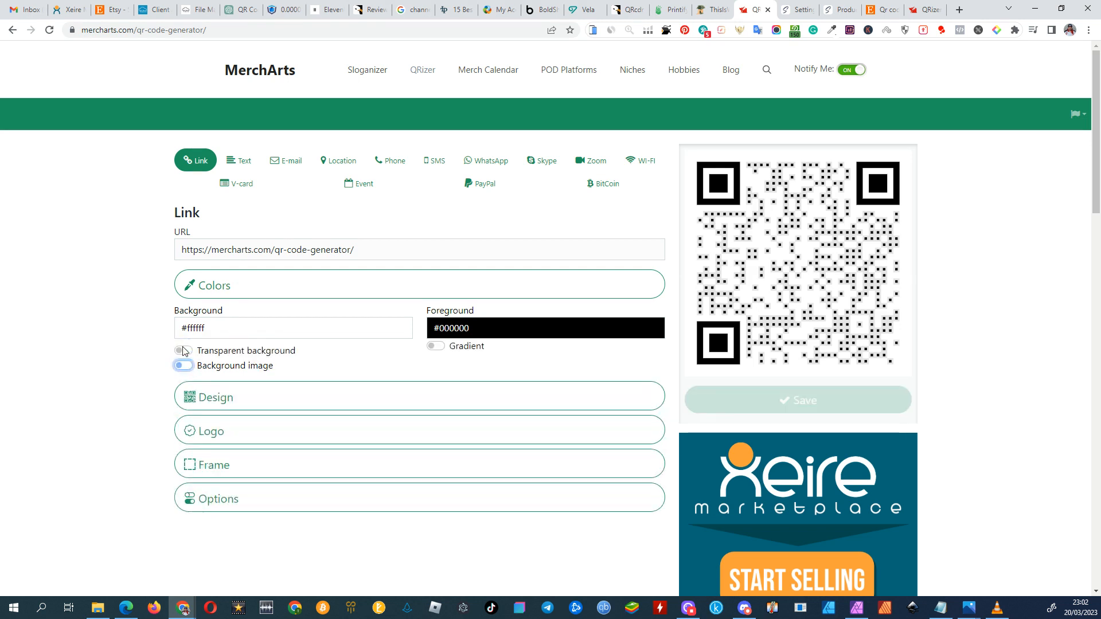
Style the QR code with the star pattern, circular marker borders and star marker centers
{"action": "left_click", "coordinate": [201, 399]}
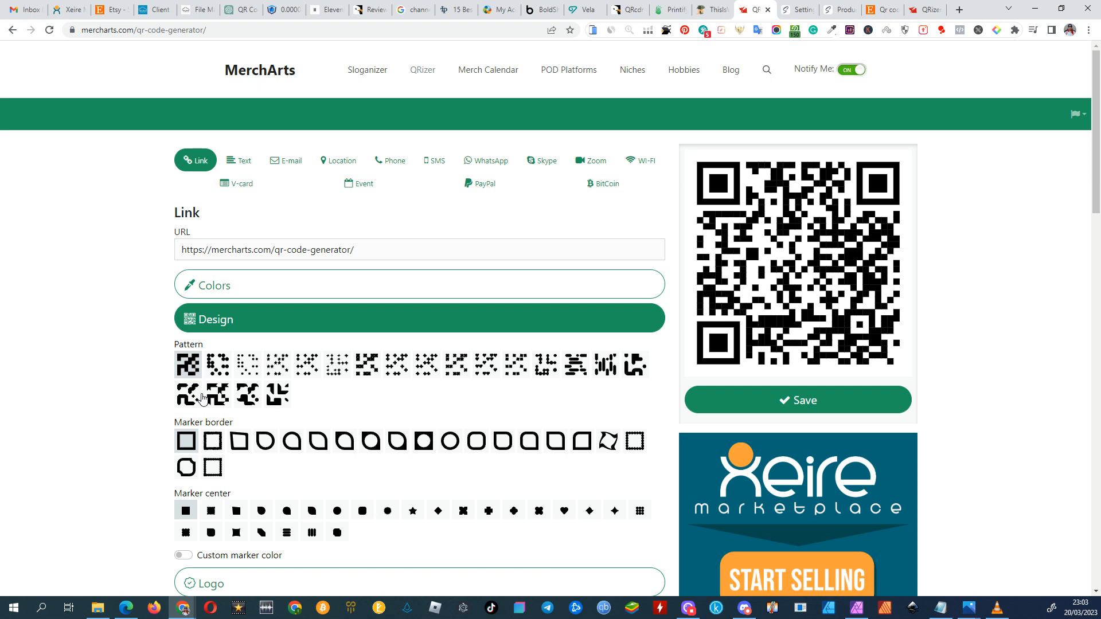
{"action": "left_click", "coordinate": [217, 365]}
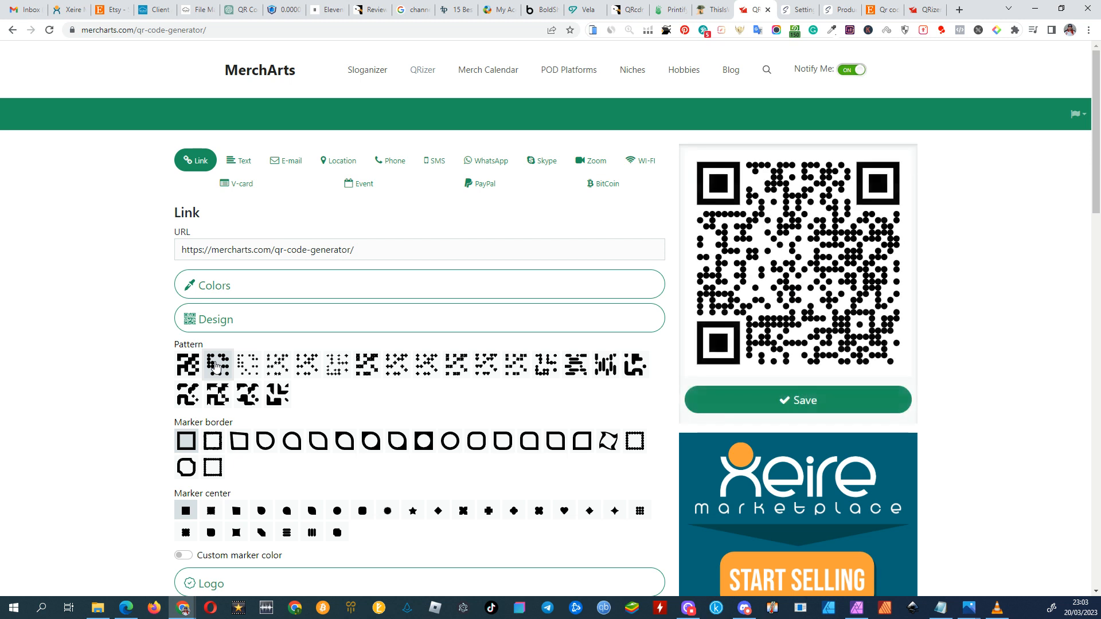
{"action": "left_click", "coordinate": [275, 364]}
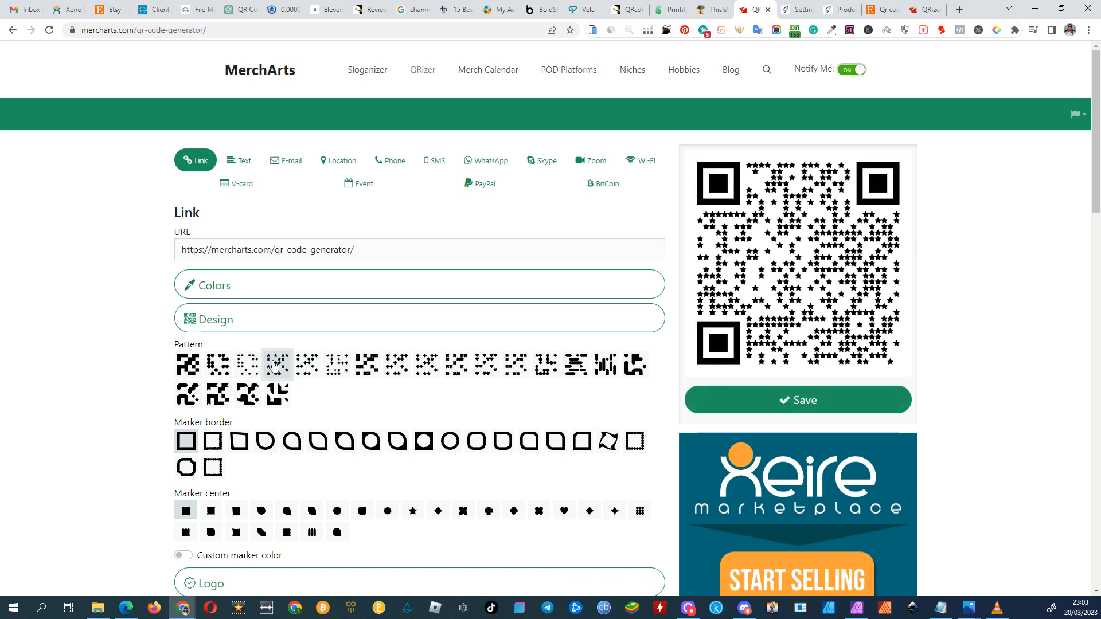
{"action": "left_click", "coordinate": [449, 442]}
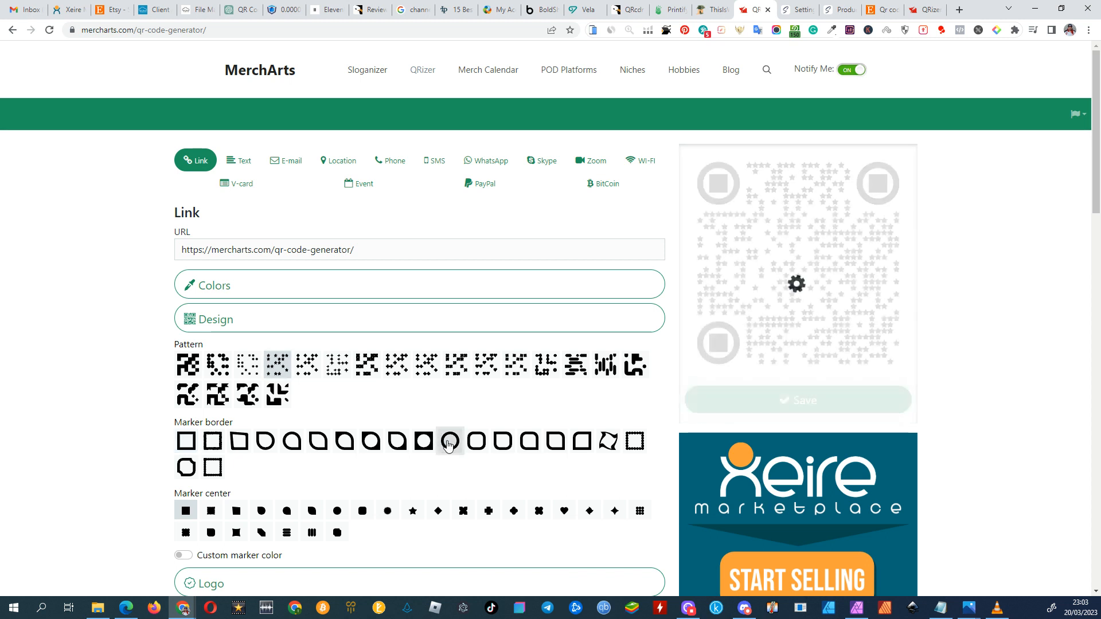
{"action": "left_click", "coordinate": [414, 512]}
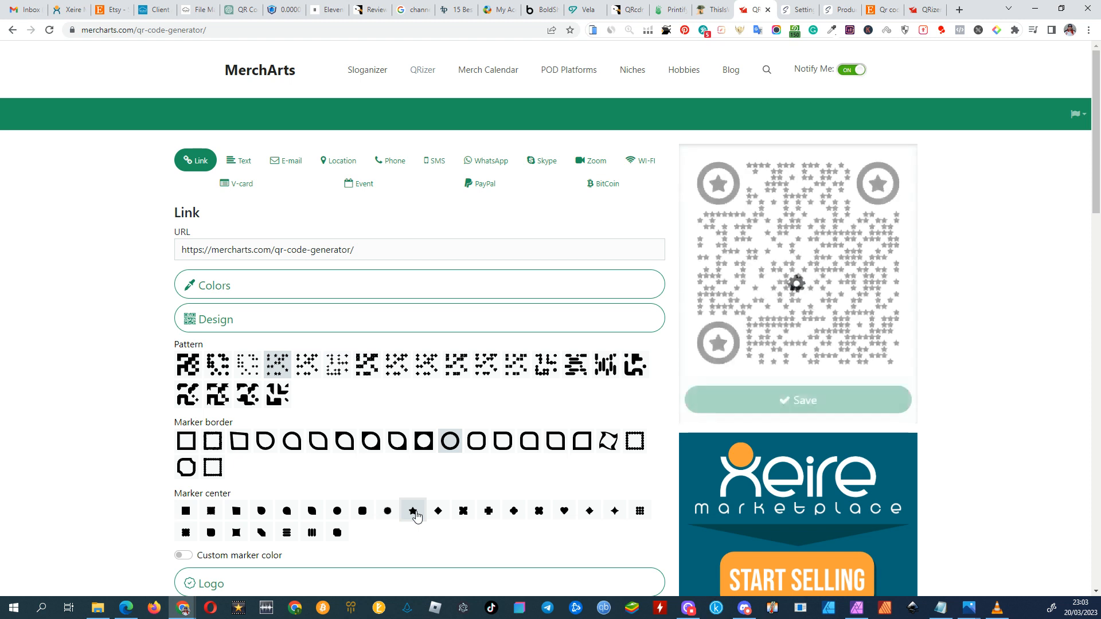
Enable custom marker colors and set the marker centers to red #e21818, with the same colors for all markers
{"action": "scroll", "coordinate": [387, 453], "scroll_direction": "down", "scroll_amount": 1}
{"action": "scroll", "coordinate": [387, 453], "scroll_direction": "down", "scroll_amount": 1}
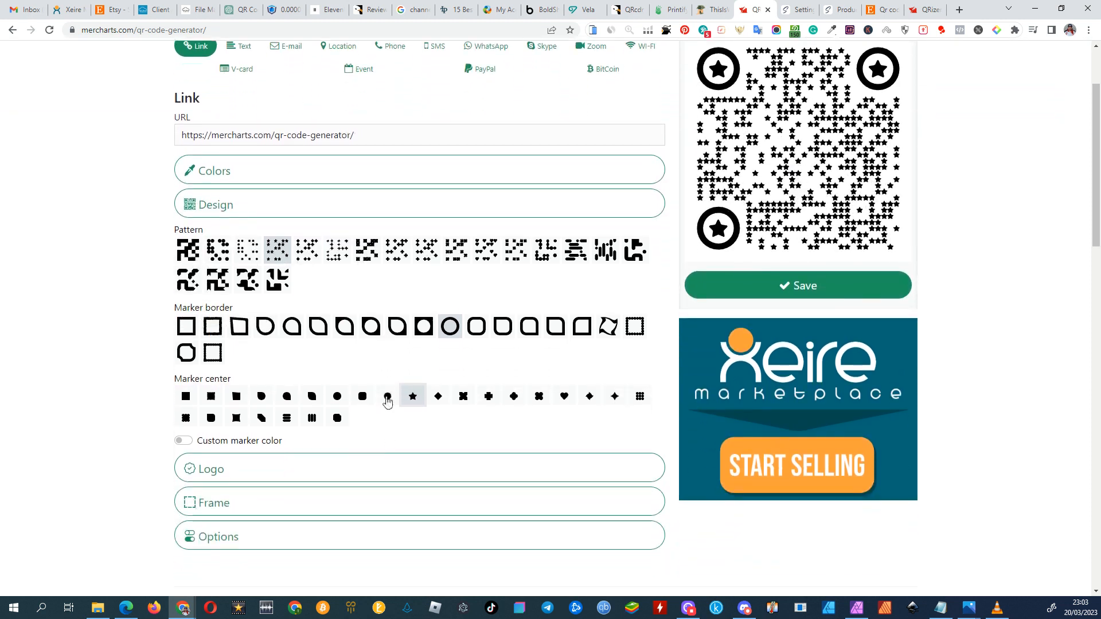
{"action": "left_click", "coordinate": [186, 441]}
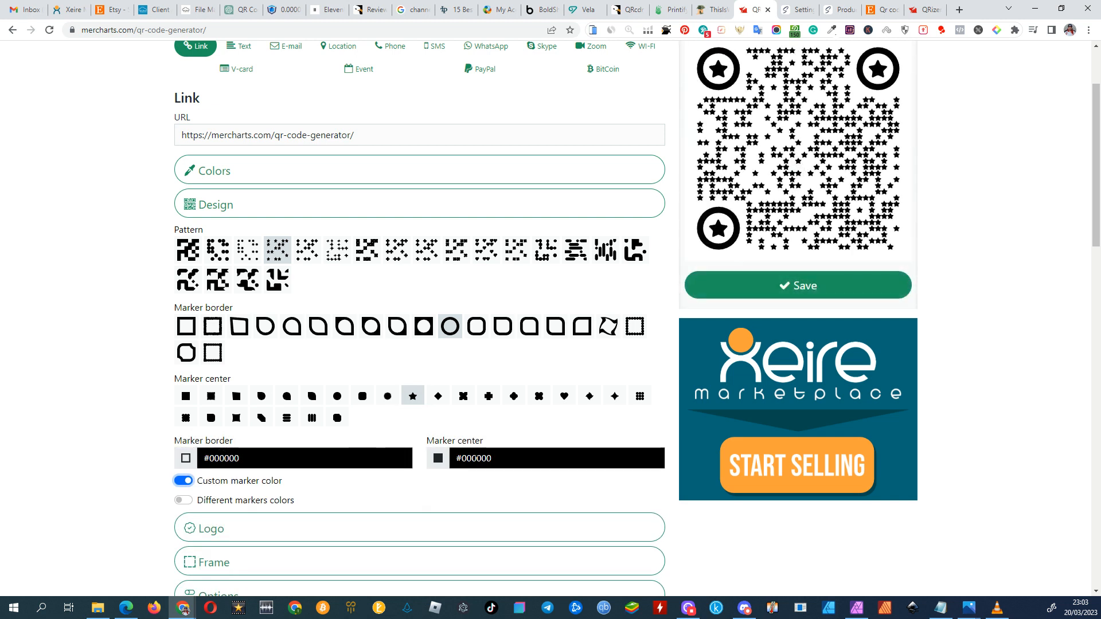
{"action": "left_click", "coordinate": [482, 458]}
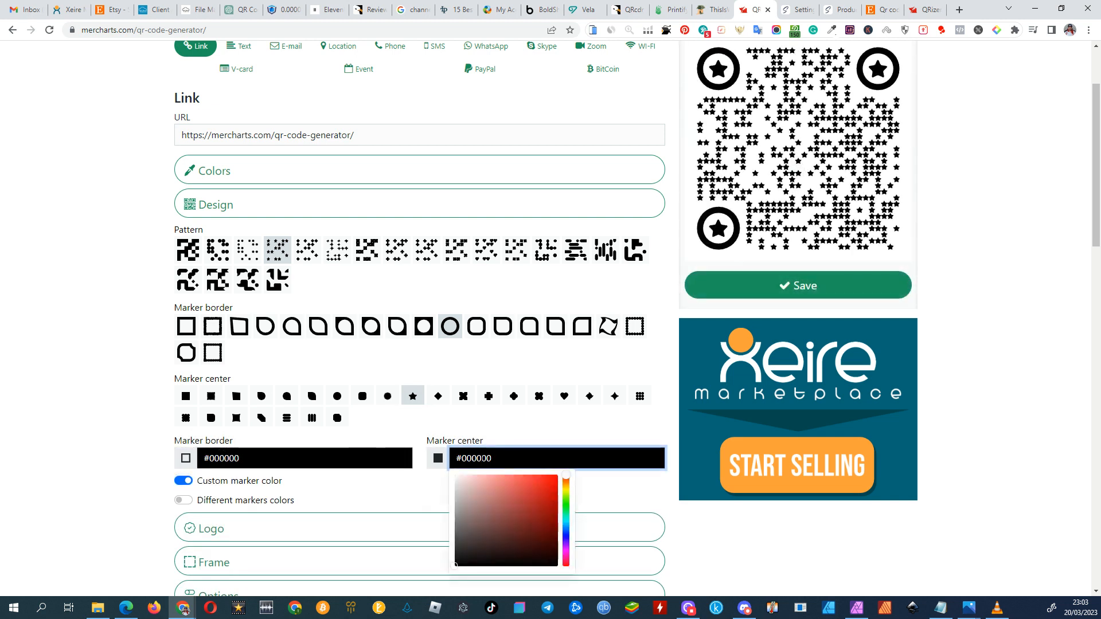
{"action": "left_click_drag", "start_coordinate": [500, 496], "coordinate": [548, 490]}
{"action": "left_click", "coordinate": [597, 485]}
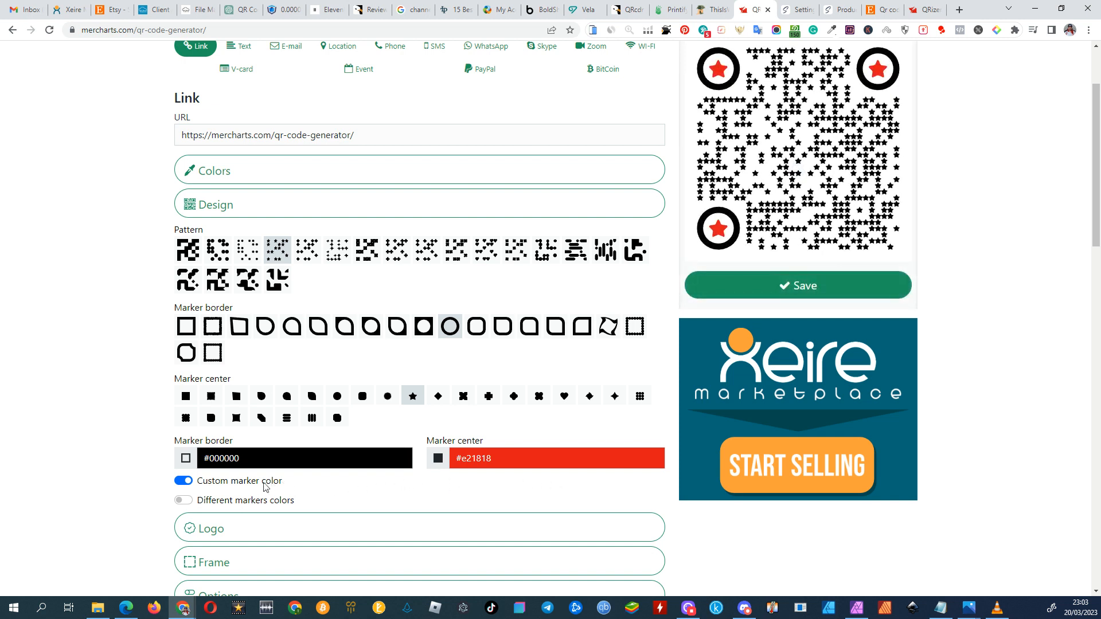
{"action": "left_click", "coordinate": [183, 502]}
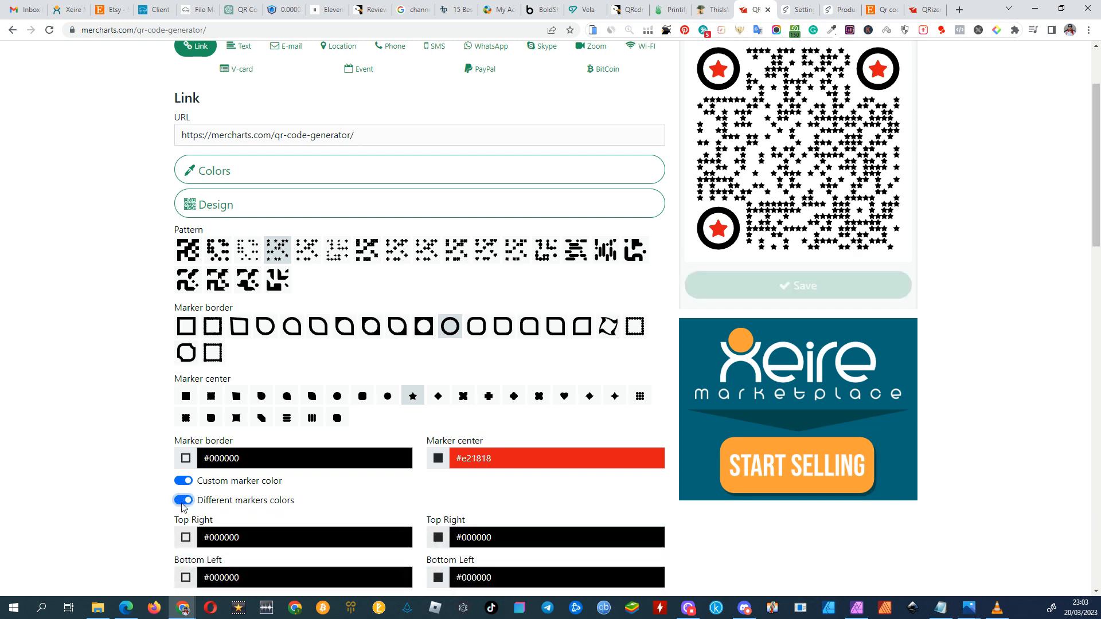
{"action": "left_click", "coordinate": [181, 501]}
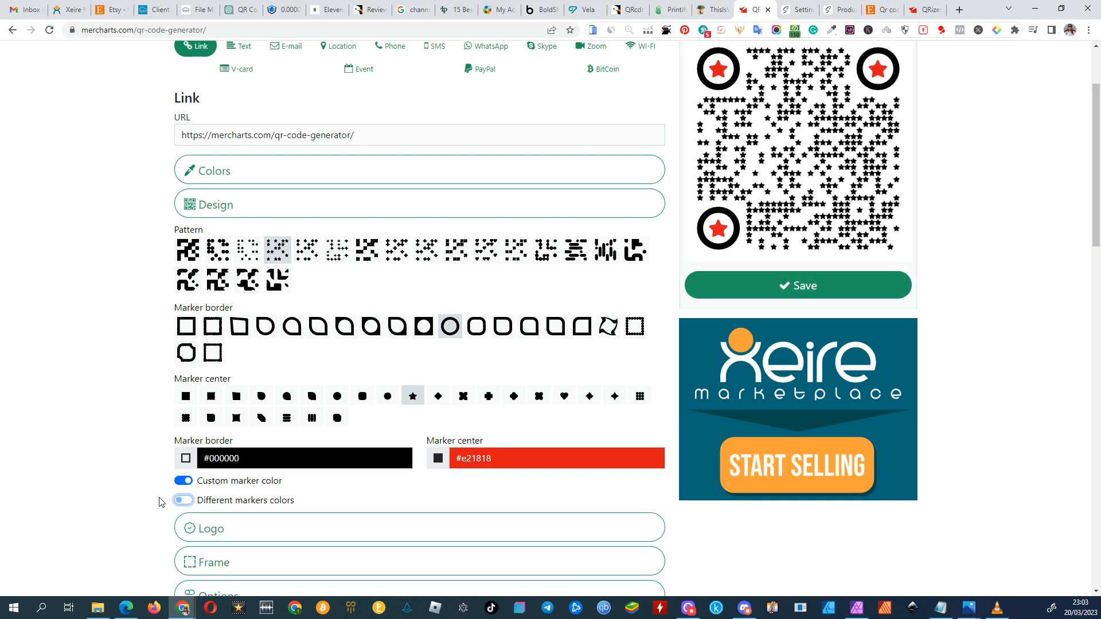
Add the round red location-pin logo to the QR code and remove the background behind it
{"action": "scroll", "coordinate": [149, 459], "scroll_direction": "down", "scroll_amount": 3}
{"action": "left_click", "coordinate": [187, 357]}
{"action": "scroll", "coordinate": [138, 358], "scroll_direction": "up", "scroll_amount": 3}
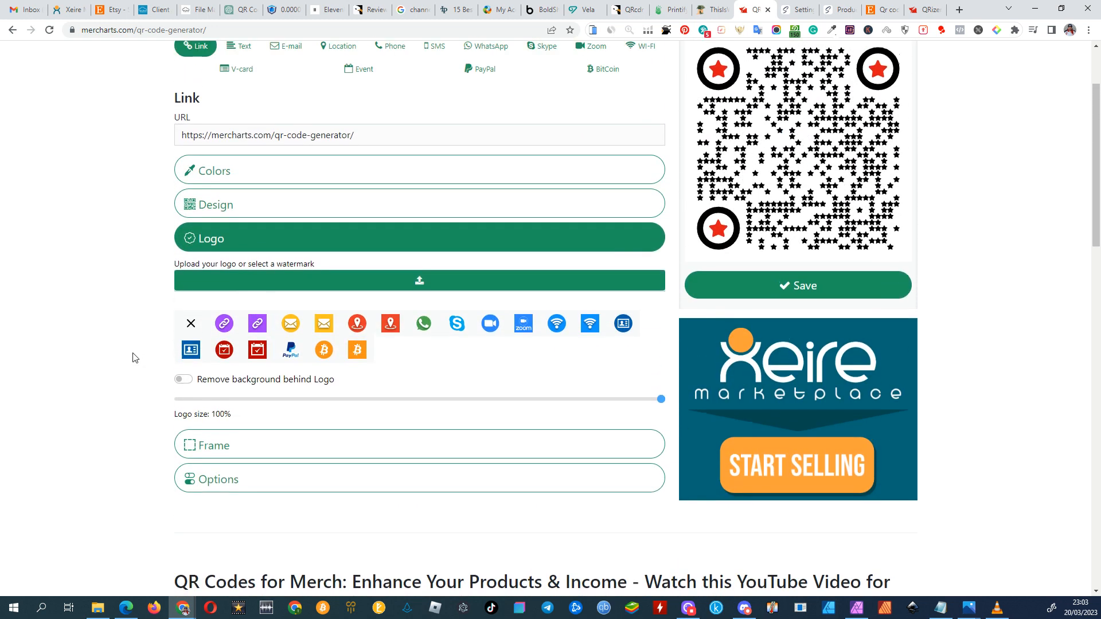
{"action": "scroll", "coordinate": [134, 359], "scroll_direction": "up", "scroll_amount": 1}
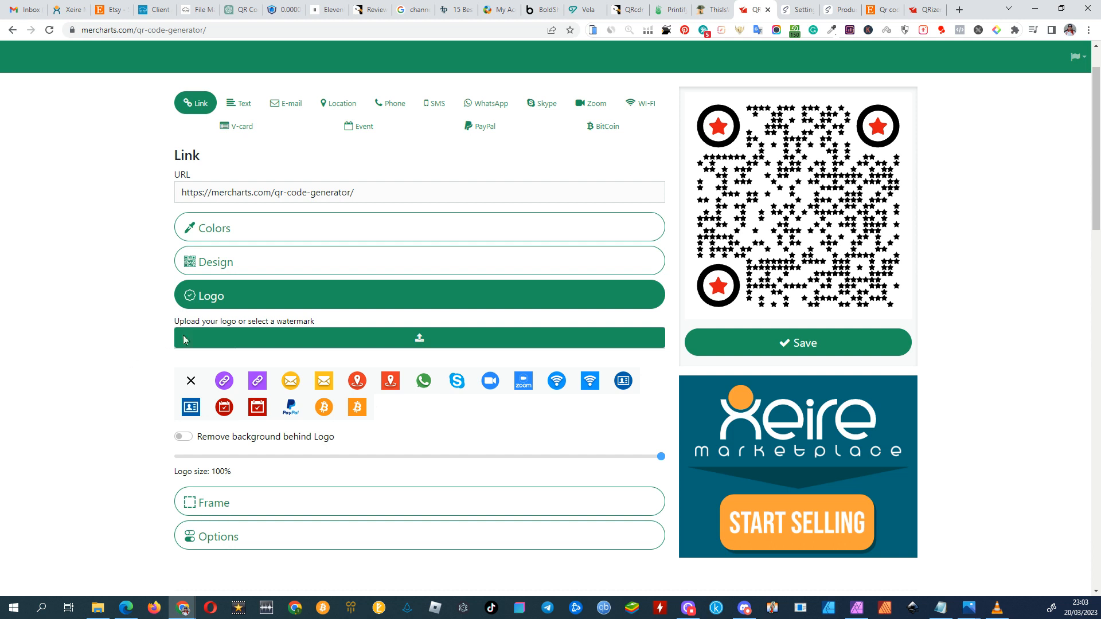
{"action": "left_click", "coordinate": [417, 342]}
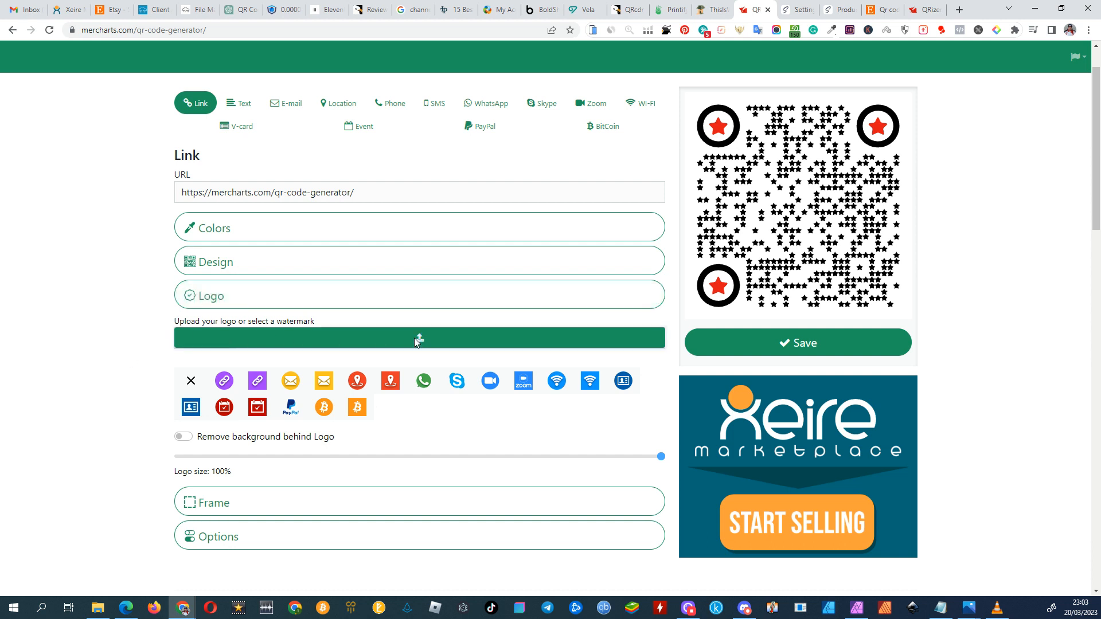
{"action": "left_click", "coordinate": [354, 385]}
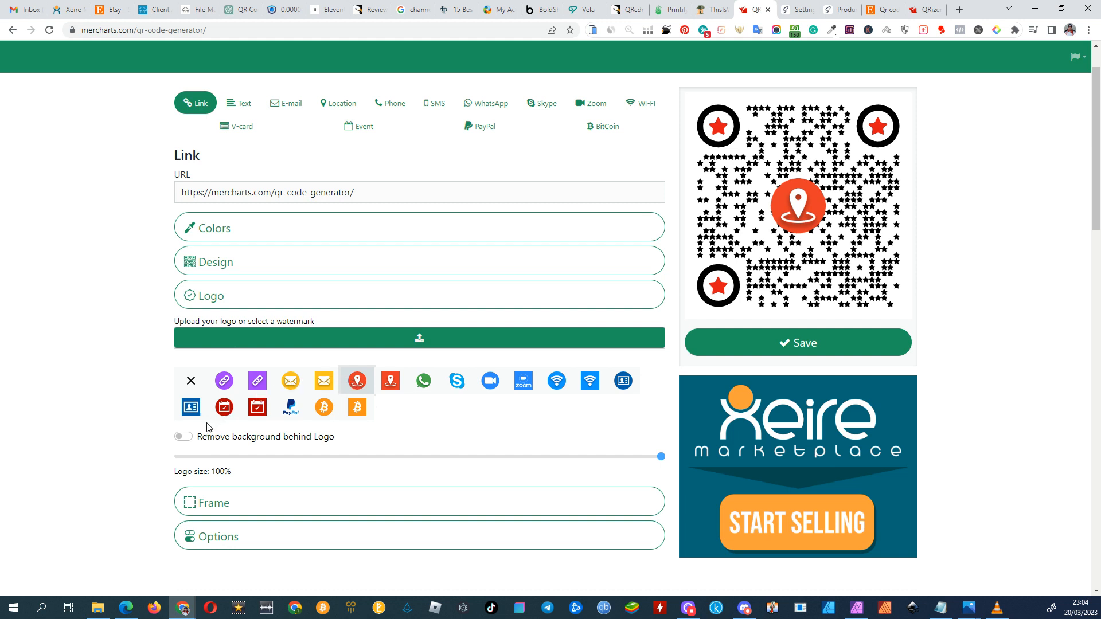
{"action": "left_click", "coordinate": [187, 437]}
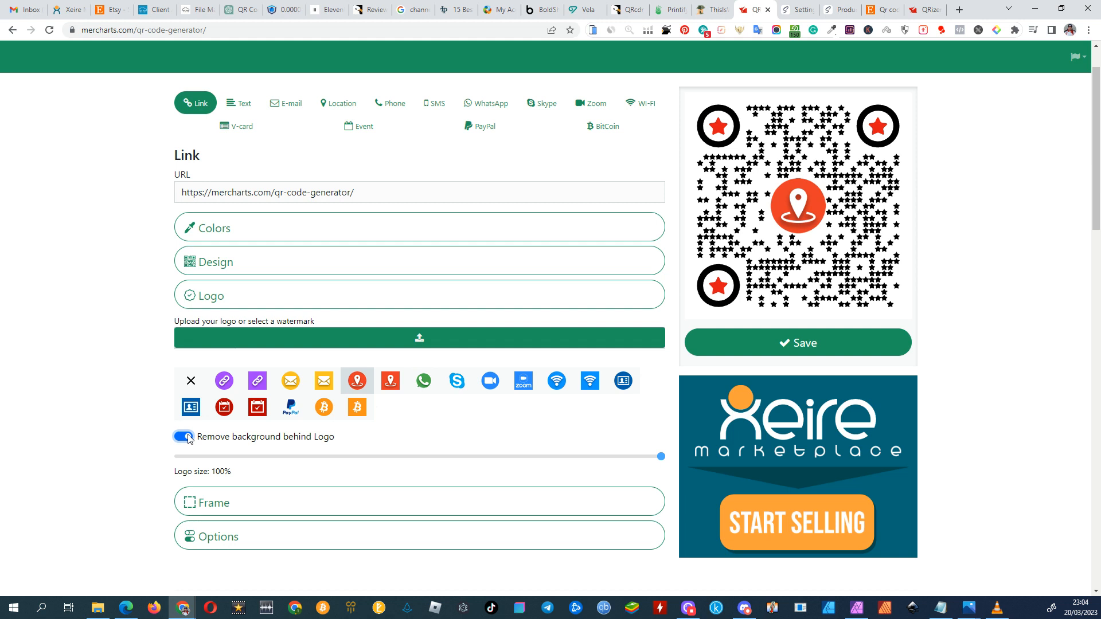
Try frames with a label below the QR code, and settle on the clapperboard frame
{"action": "left_click", "coordinate": [225, 502]}
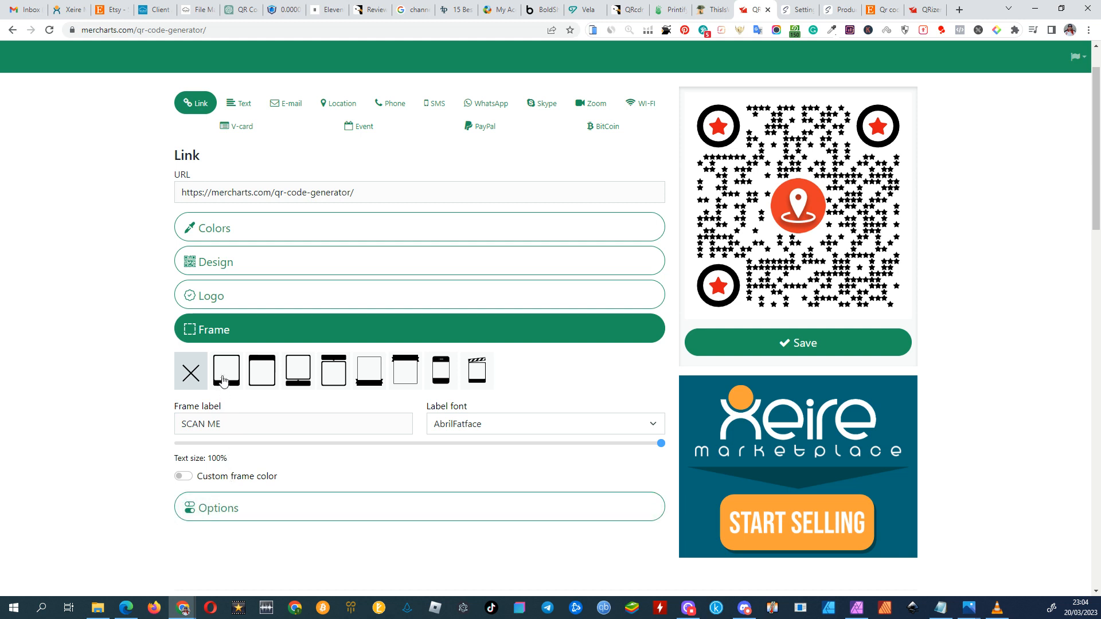
{"action": "left_click", "coordinate": [225, 378]}
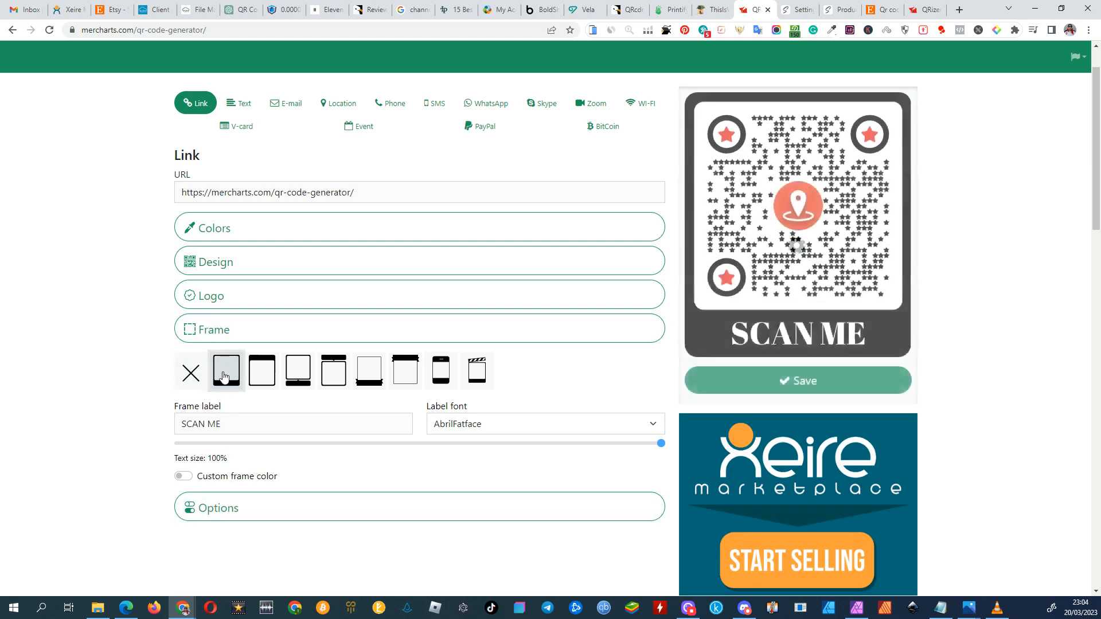
{"action": "left_click", "coordinate": [302, 377]}
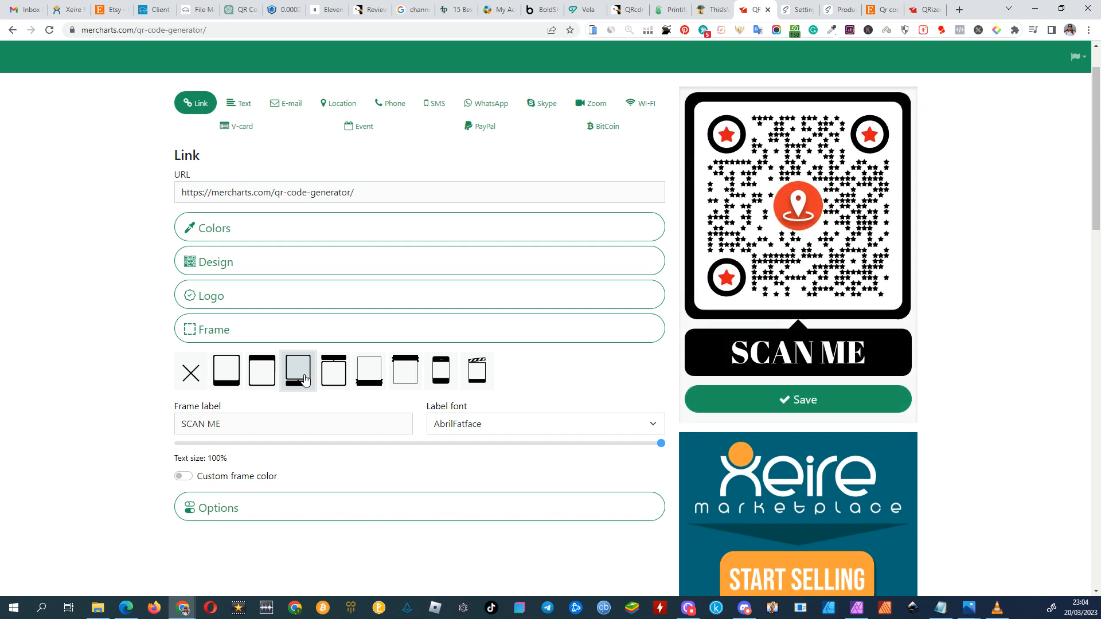
{"action": "left_click", "coordinate": [474, 378]}
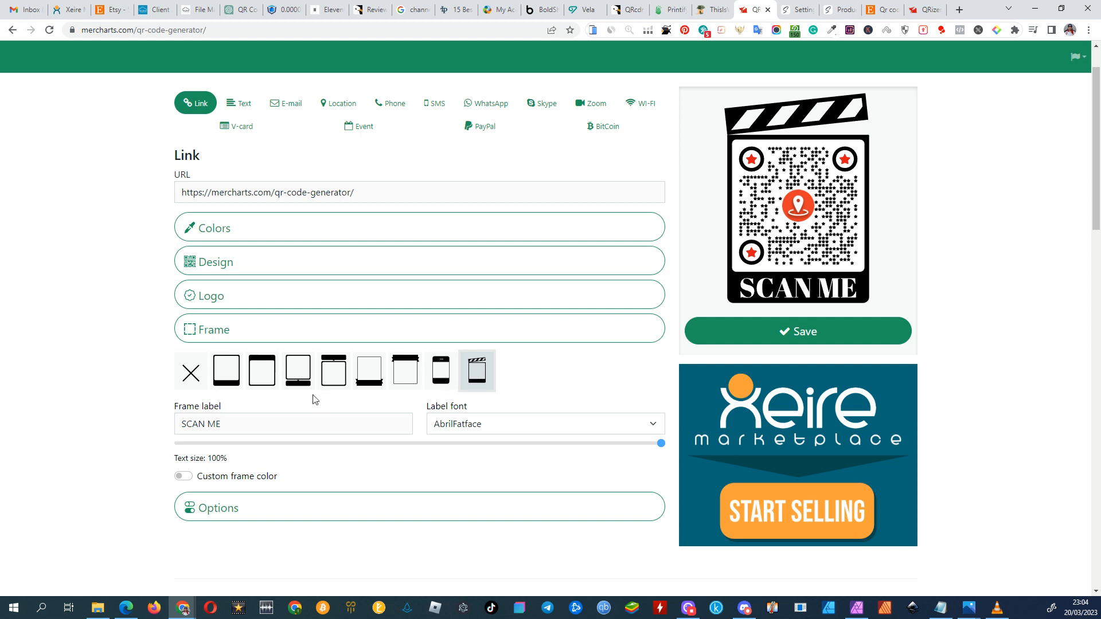
Change the frame label to SMILE and set its font to FredokaOne
{"action": "left_click_drag", "start_coordinate": [253, 422], "coordinate": [187, 424]}
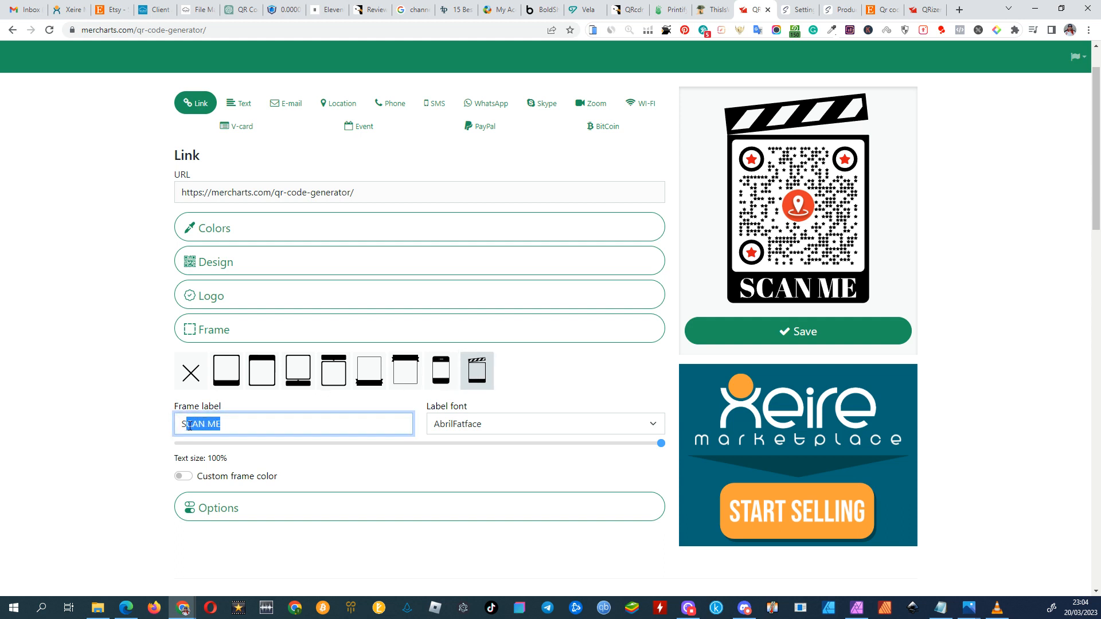
{"action": "type", "text": "MILE"}
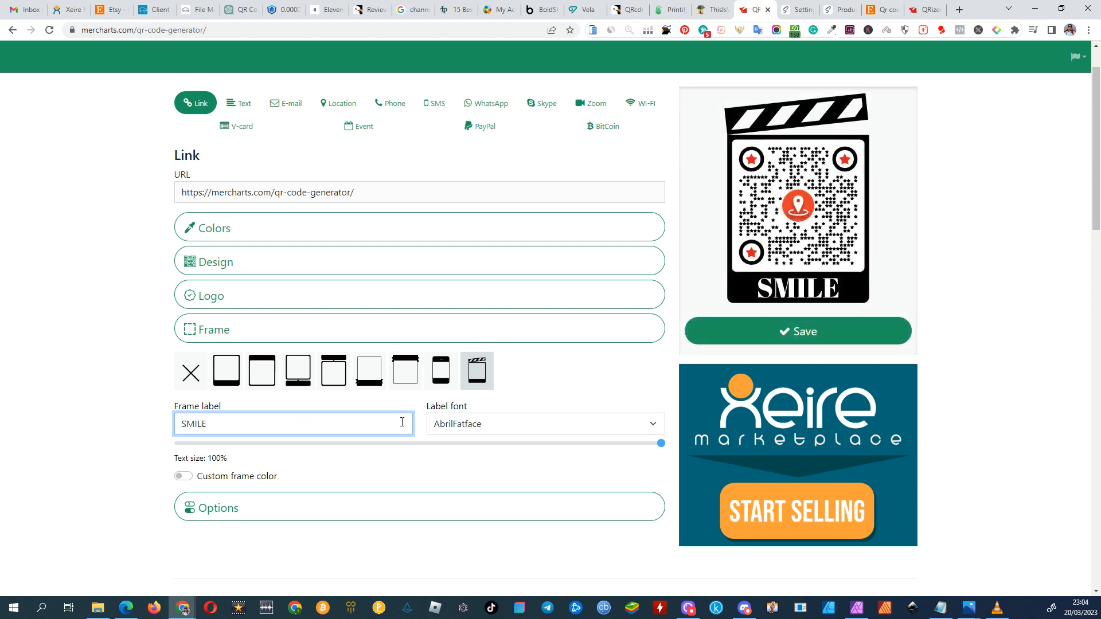
{"action": "left_click", "coordinate": [494, 424]}
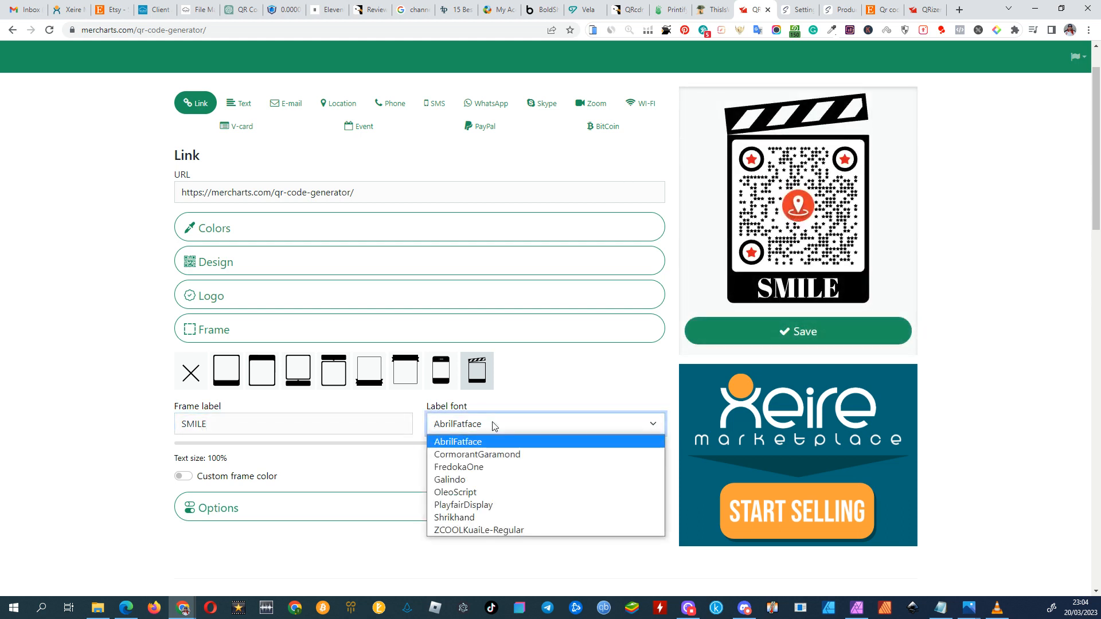
{"action": "left_click", "coordinate": [492, 467]}
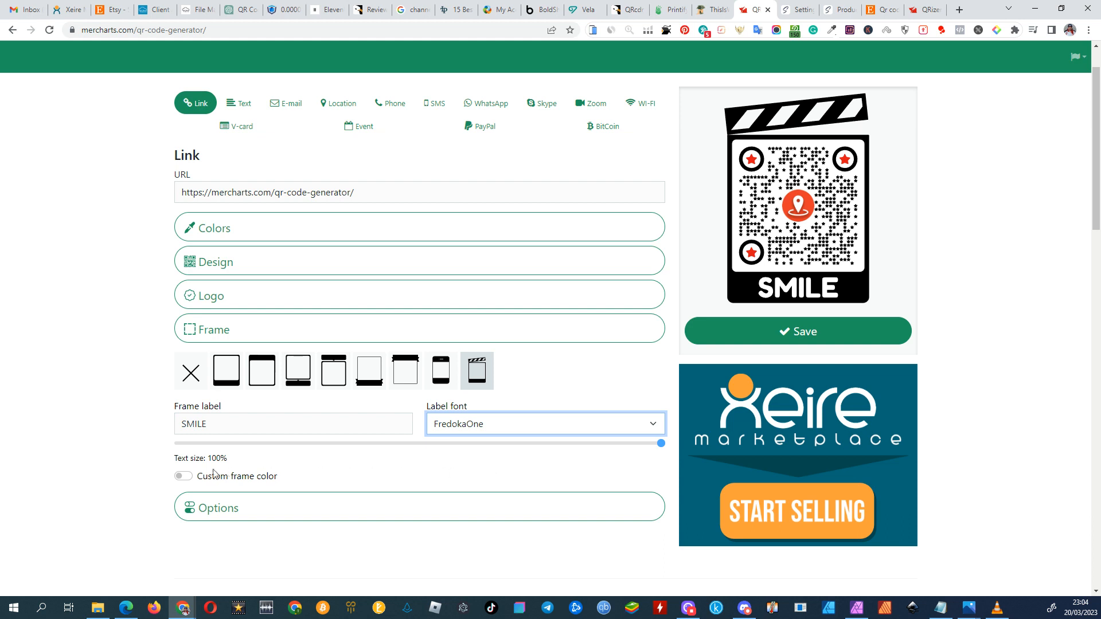
Enable the custom frame color and set the clapperboard frame to red #d41f1f
{"action": "left_click", "coordinate": [184, 477]}
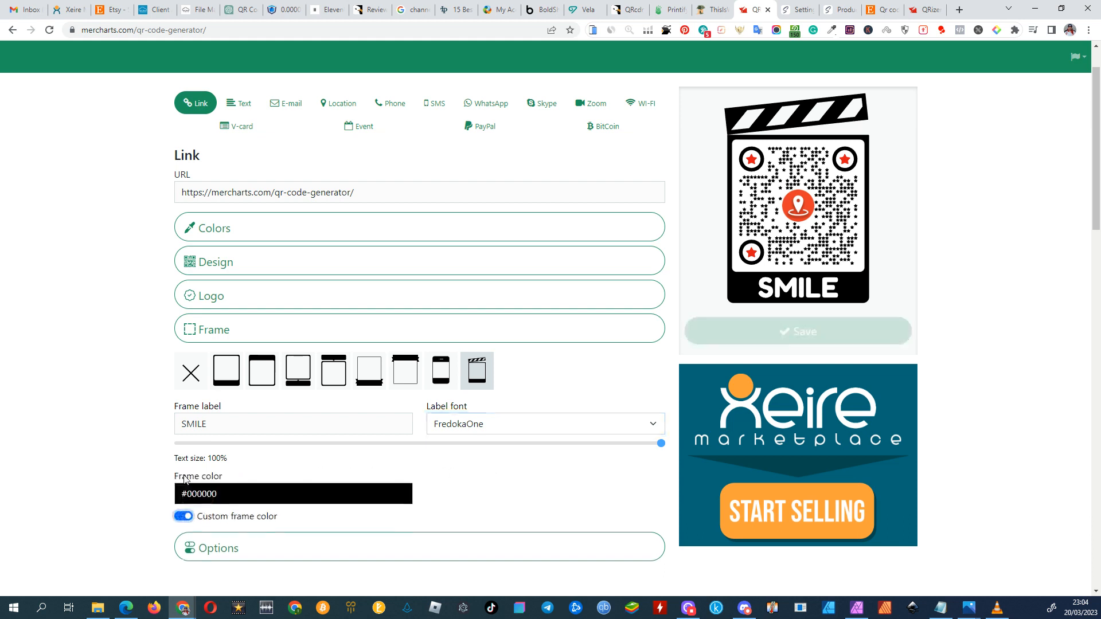
{"action": "left_click", "coordinate": [213, 497]}
{"action": "left_click", "coordinate": [267, 526]}
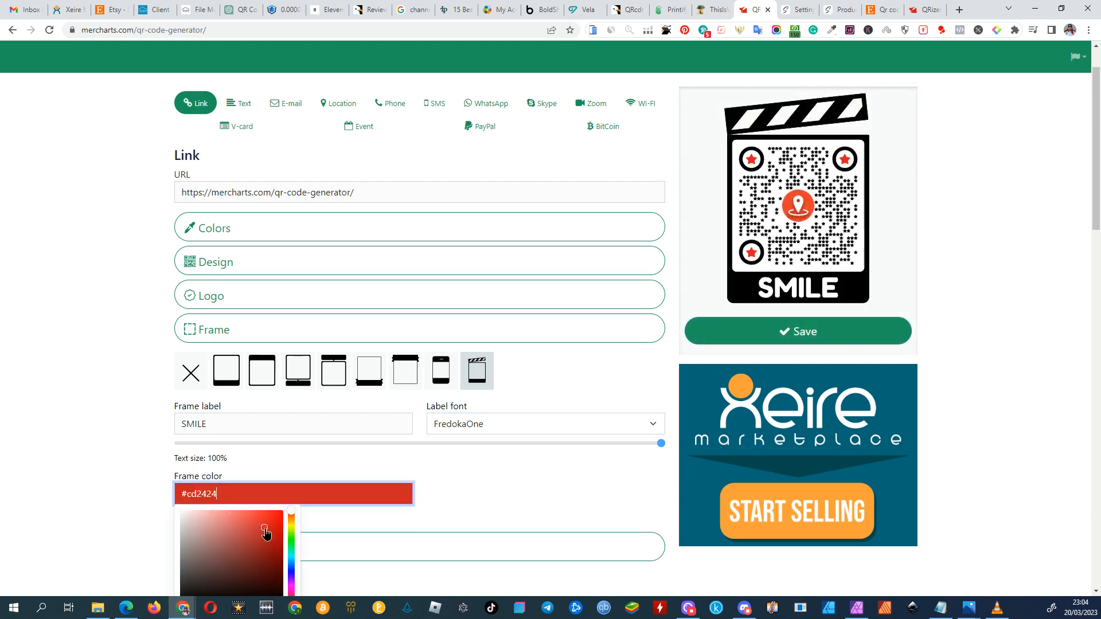
{"action": "left_click", "coordinate": [481, 498]}
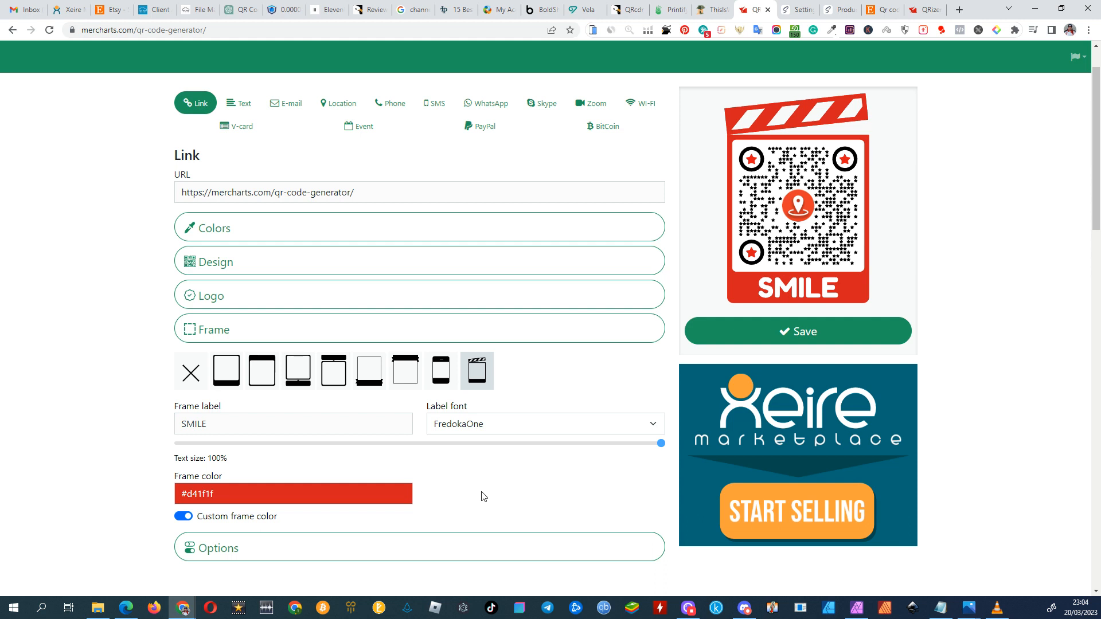
Choose a size of 600 and the Q - High precision in the QR code's output options
{"action": "left_click", "coordinate": [475, 547]}
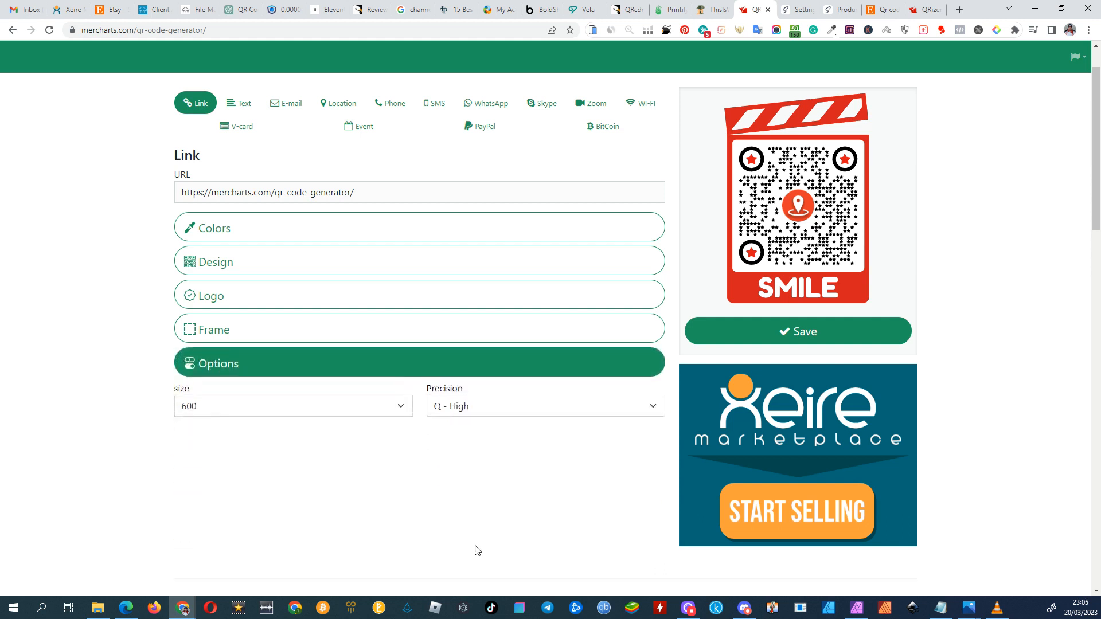
{"action": "left_click", "coordinate": [401, 414]}
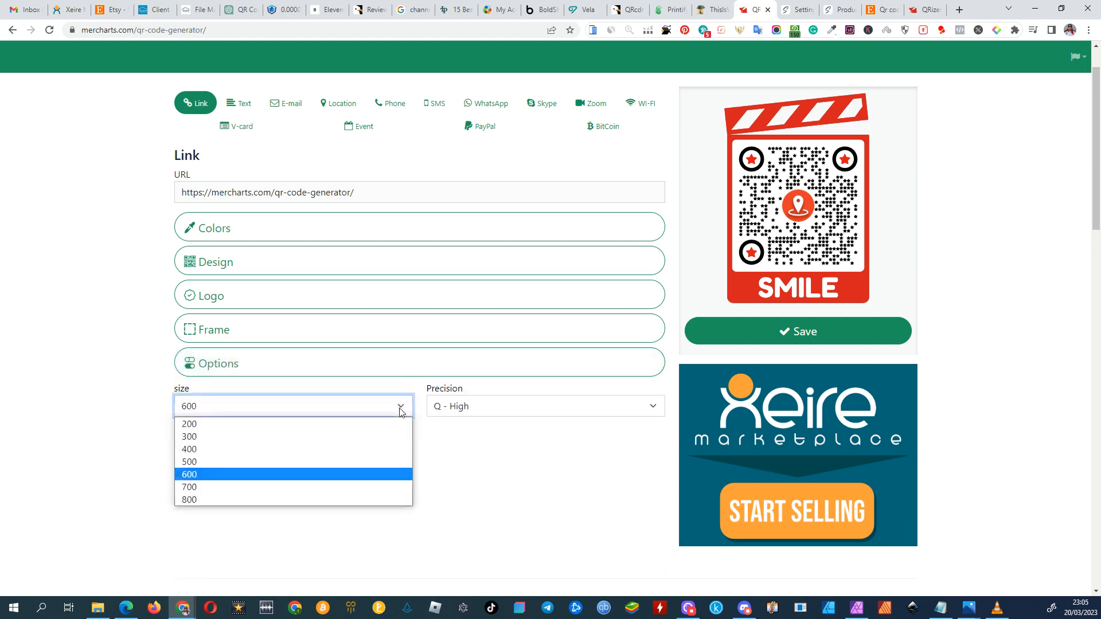
{"action": "left_click", "coordinate": [384, 475]}
{"action": "left_click", "coordinate": [490, 414]}
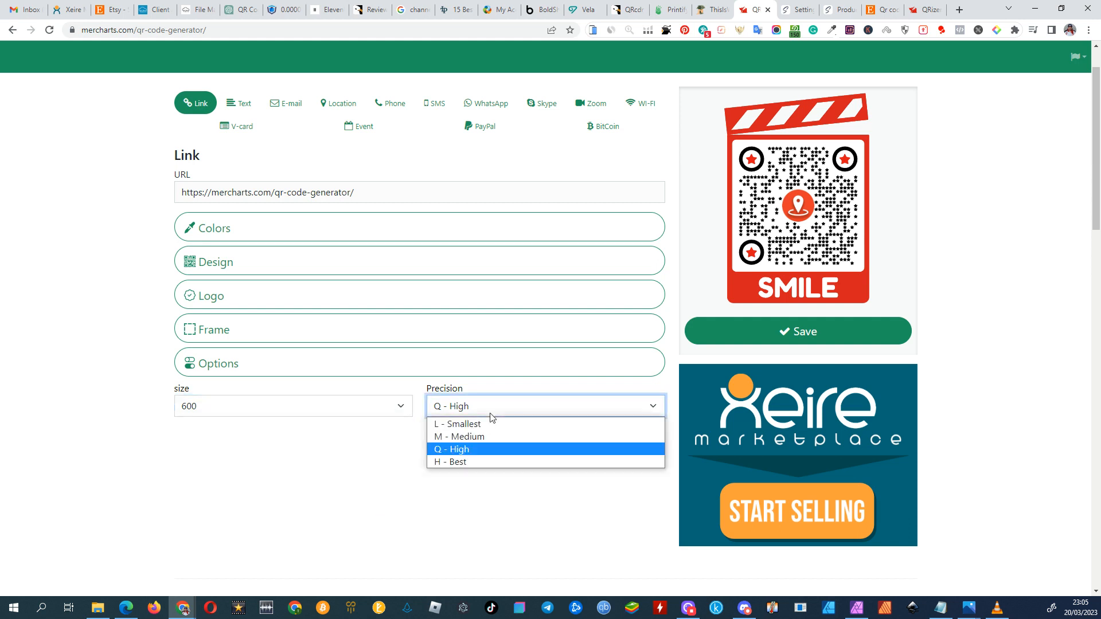
{"action": "left_click", "coordinate": [492, 449]}
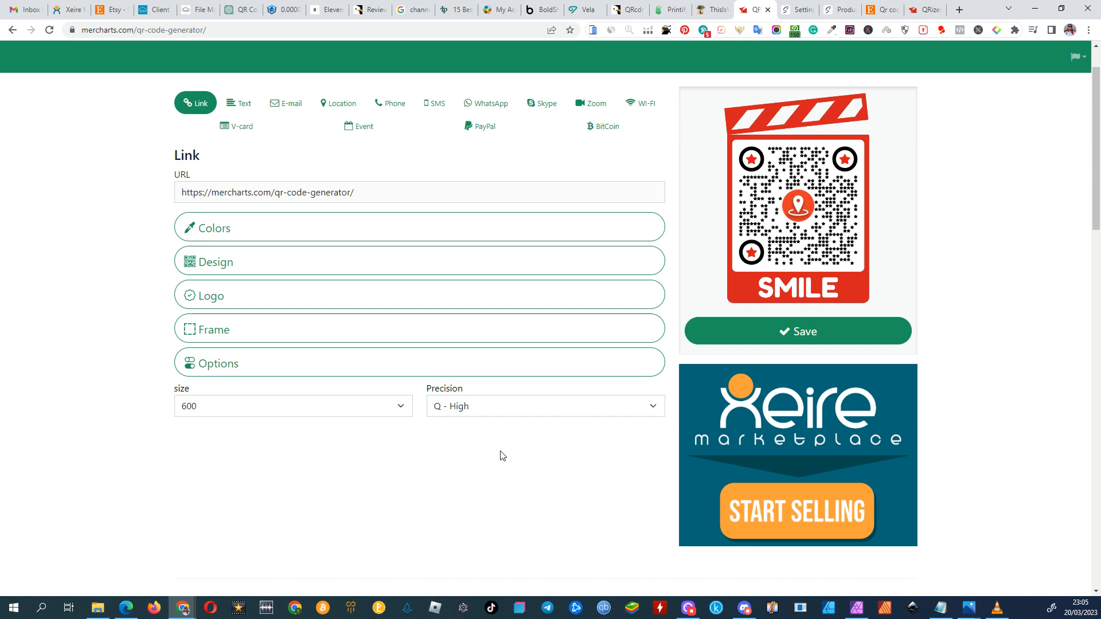
Save the finished QR code and download it as a PNG file
{"action": "left_click", "coordinate": [753, 339]}
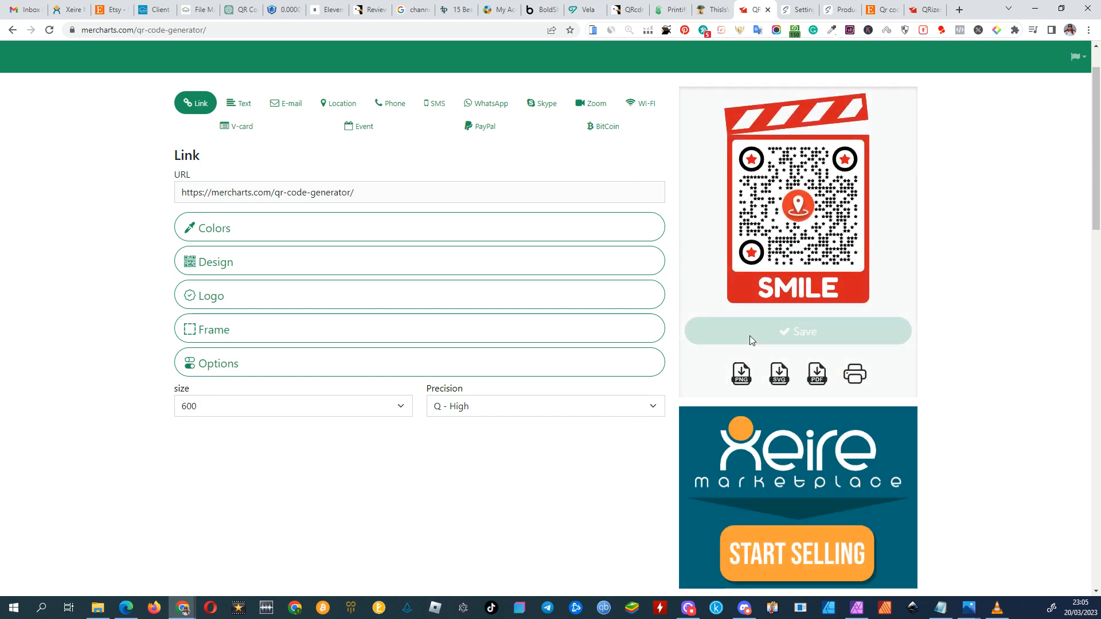
{"action": "left_click", "coordinate": [737, 375]}
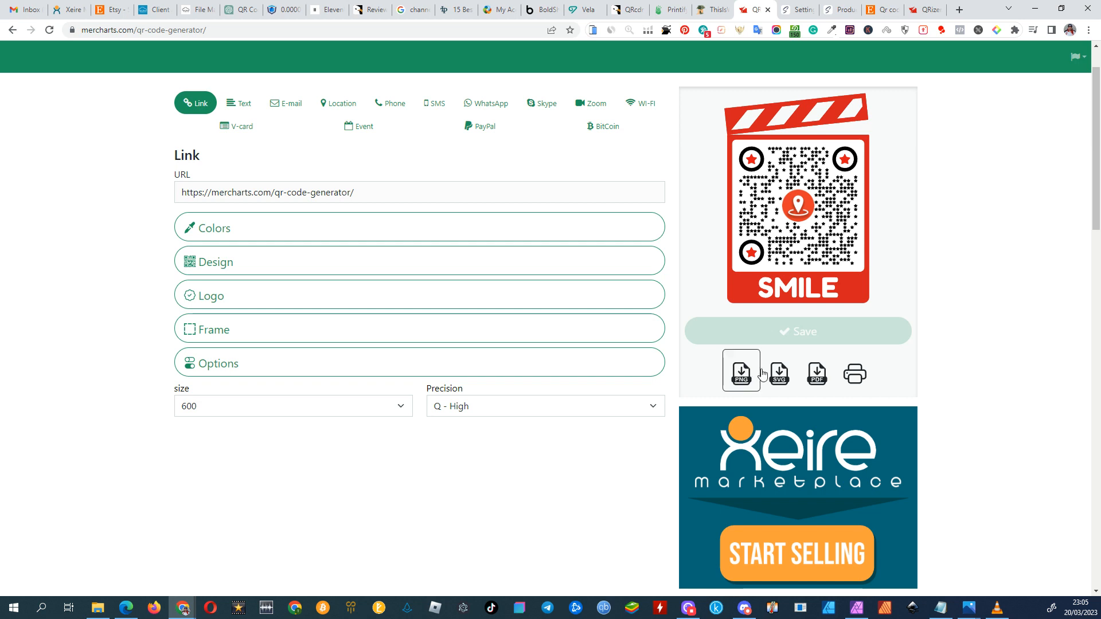